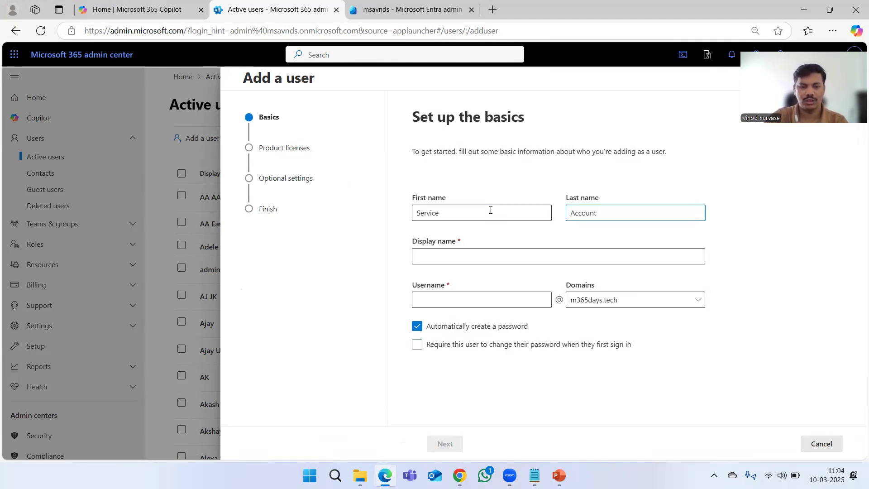
- Keep display name Service Account, enter username servact10, and keep the auto-generated password
{"action": "key", "text": "Tab"}
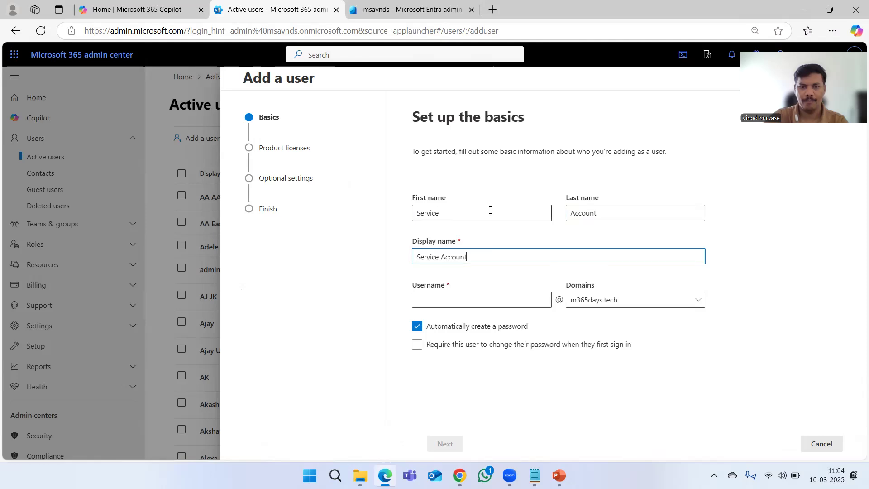
{"action": "key", "text": "Tab"}
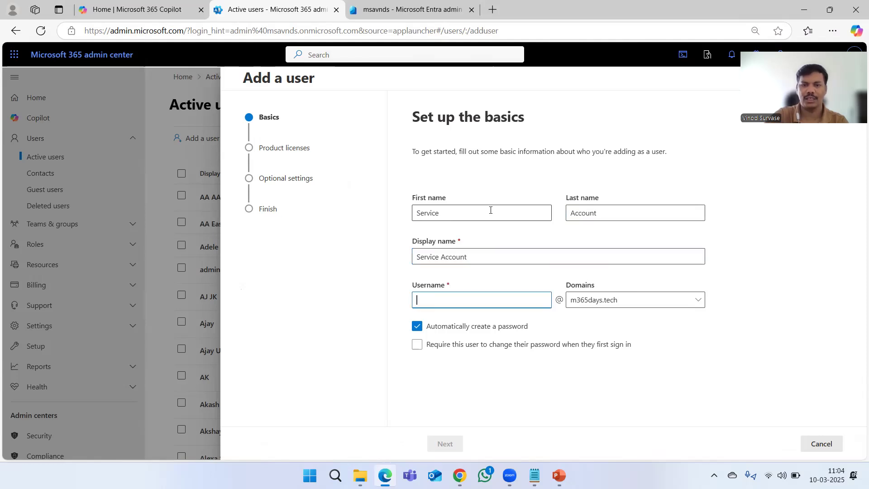
{"action": "type", "text": "se"}
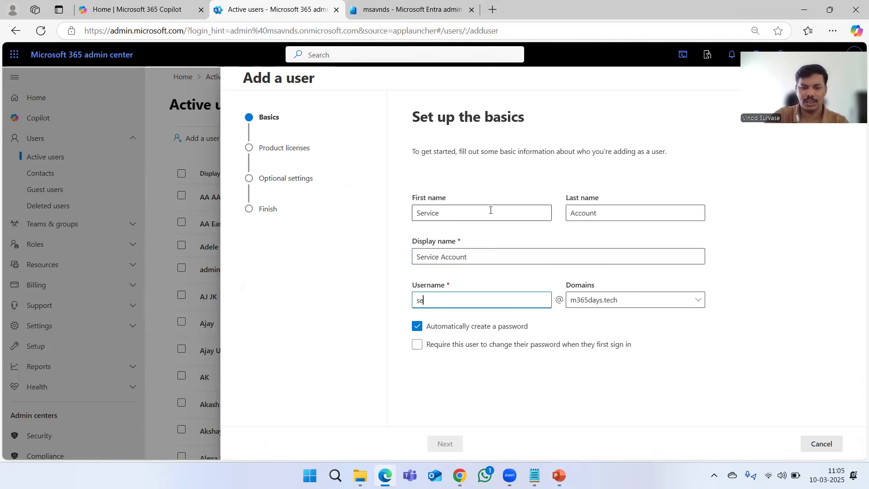
{"action": "type", "text": "rvact"}
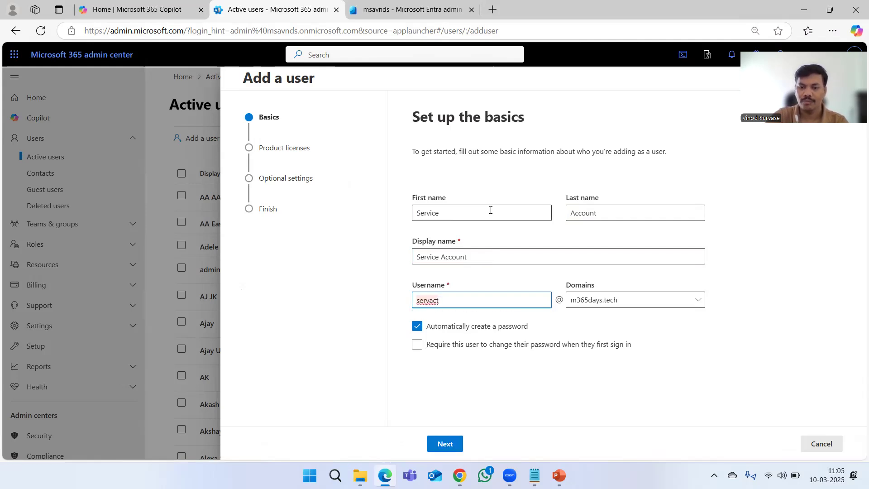
{"action": "type", "text": "101"}
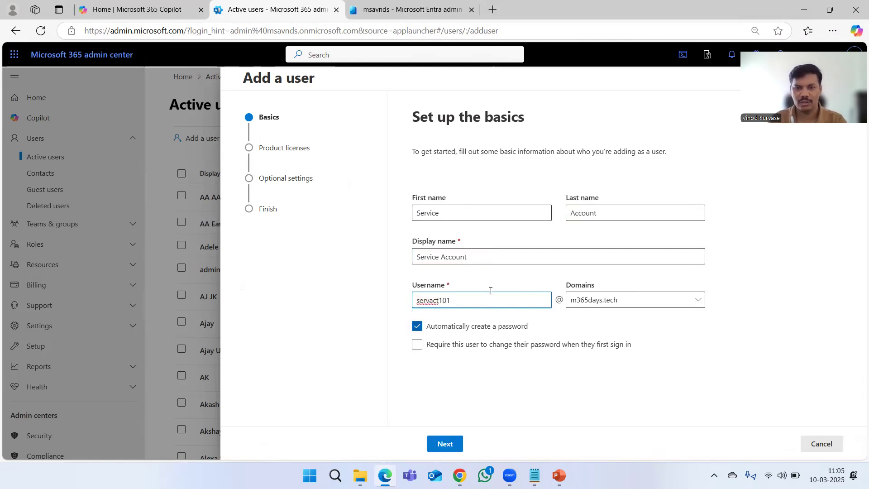
{"action": "left_click", "coordinate": [429, 326]}
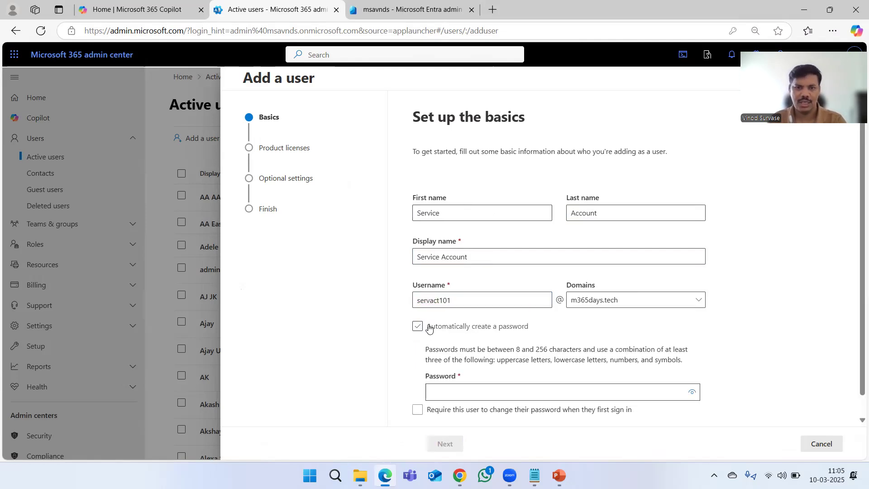
{"action": "left_click", "coordinate": [429, 328]}
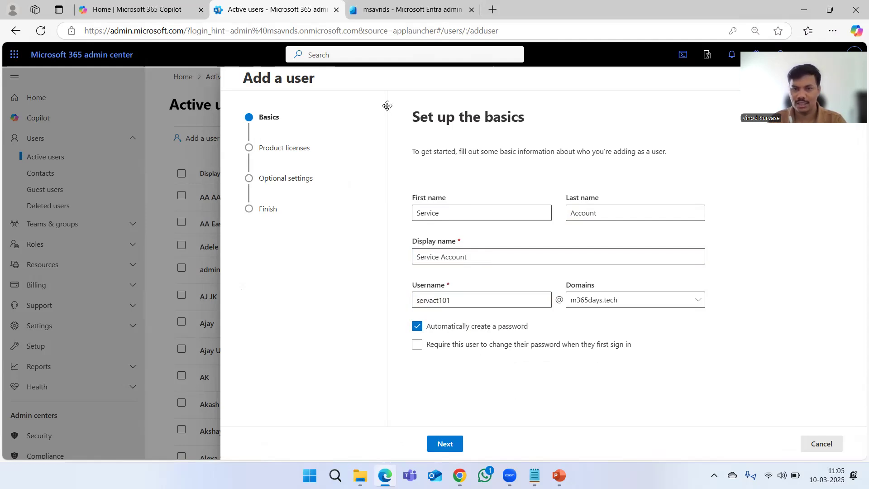
- Create the user without a product license and advance to the review step
{"action": "left_click", "coordinate": [460, 444]}
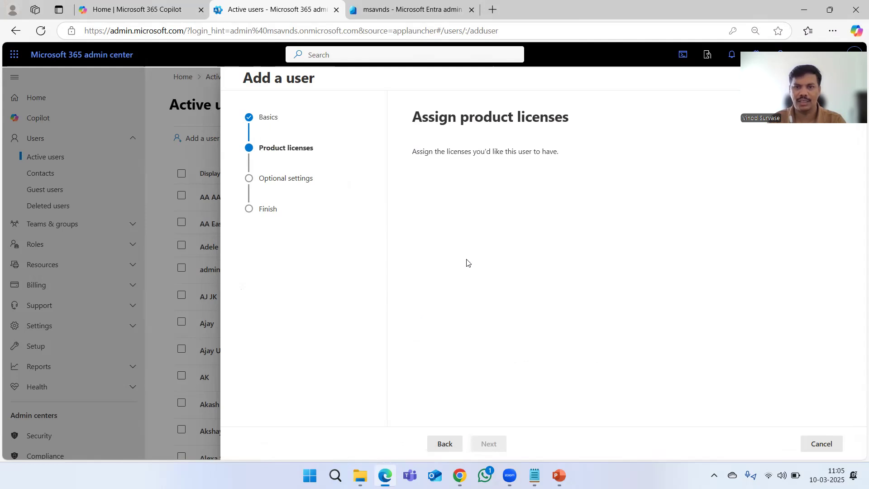
{"action": "scroll", "coordinate": [424, 260], "scroll_direction": "down", "scroll_amount": 2}
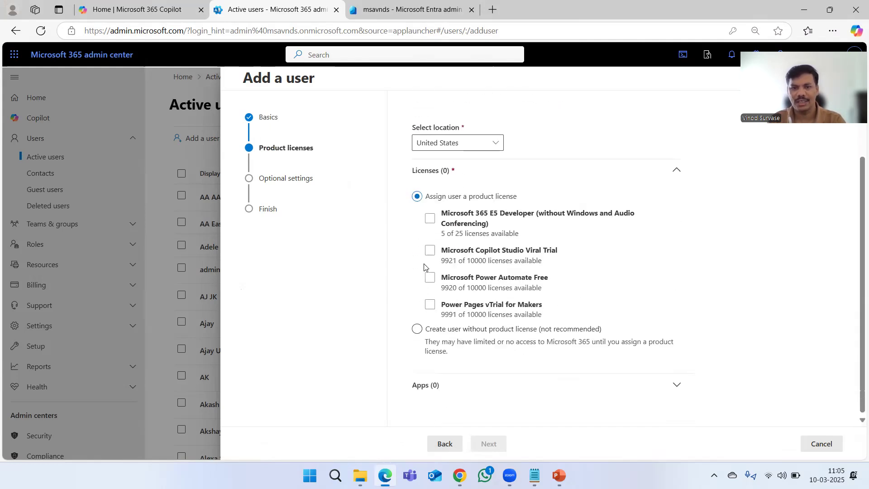
{"action": "left_click", "coordinate": [416, 328]}
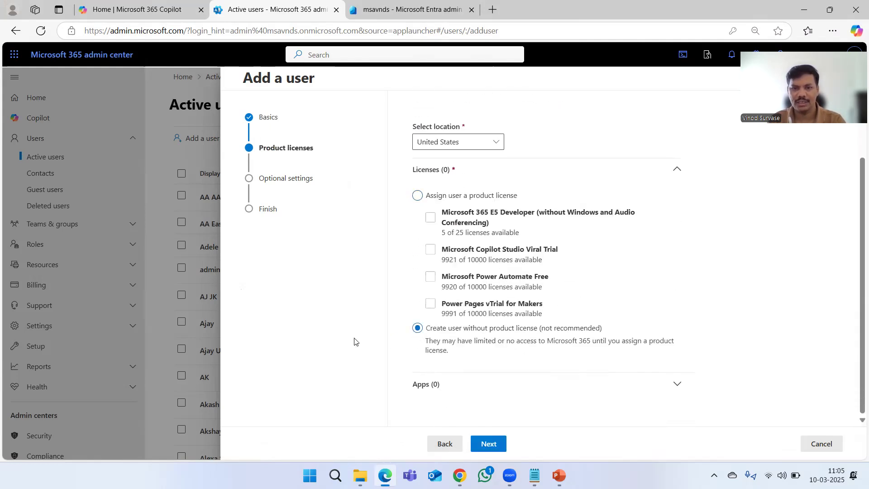
{"action": "left_click", "coordinate": [490, 445]}
{"action": "left_click", "coordinate": [501, 444]}
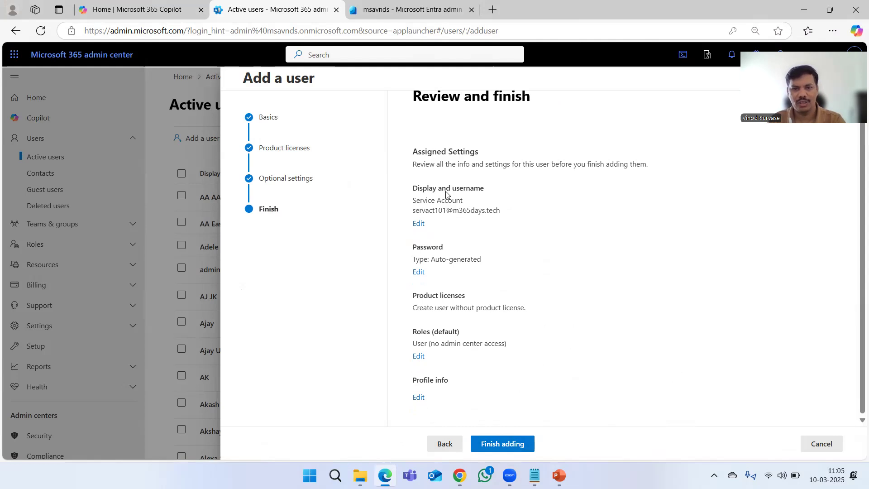
- Copy the new user's full username and finish adding Service Account
{"action": "triple_click", "coordinate": [471, 211]}
{"action": "key", "text": "ctrl+c"}
{"action": "left_click", "coordinate": [411, 291]}
{"action": "left_click", "coordinate": [509, 448]}
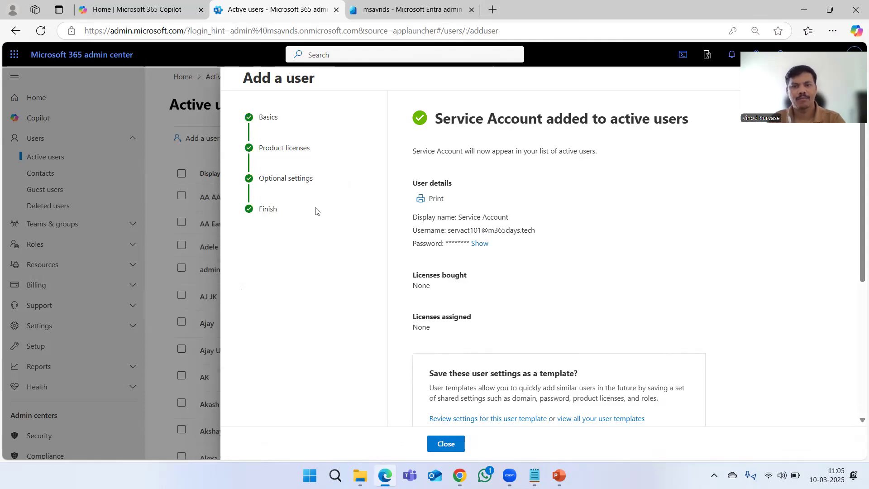
- In Entra's All users, search the pasted username and open the Service Account profile
{"action": "left_click", "coordinate": [407, 7]}
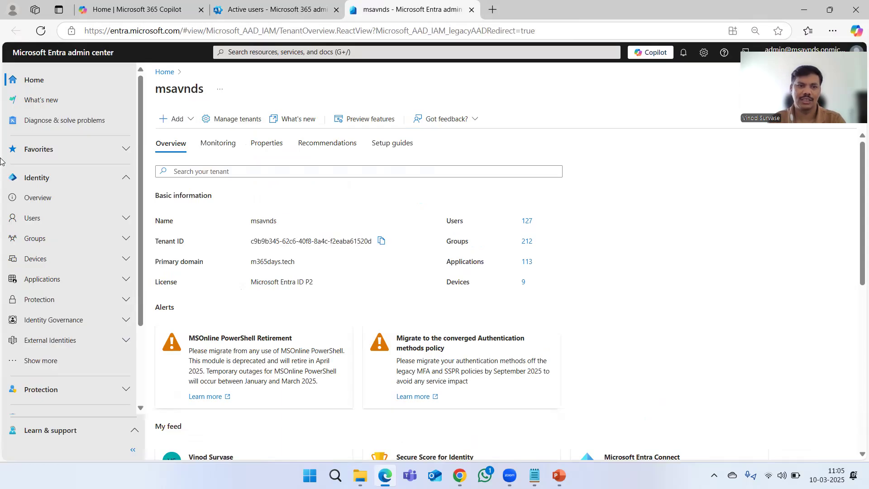
{"action": "left_click", "coordinate": [47, 221]}
{"action": "left_click", "coordinate": [69, 240]}
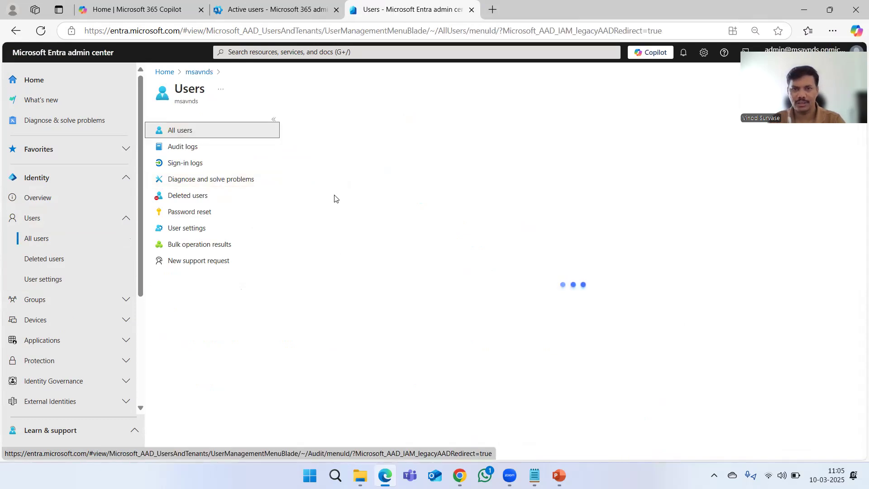
{"action": "left_click", "coordinate": [317, 157]}
{"action": "key", "text": "ctrl+v"}
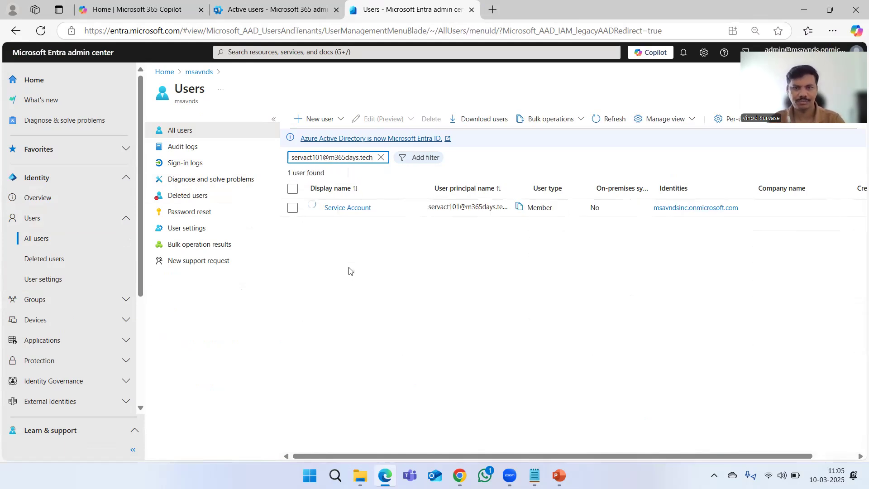
{"action": "left_click", "coordinate": [347, 209]}
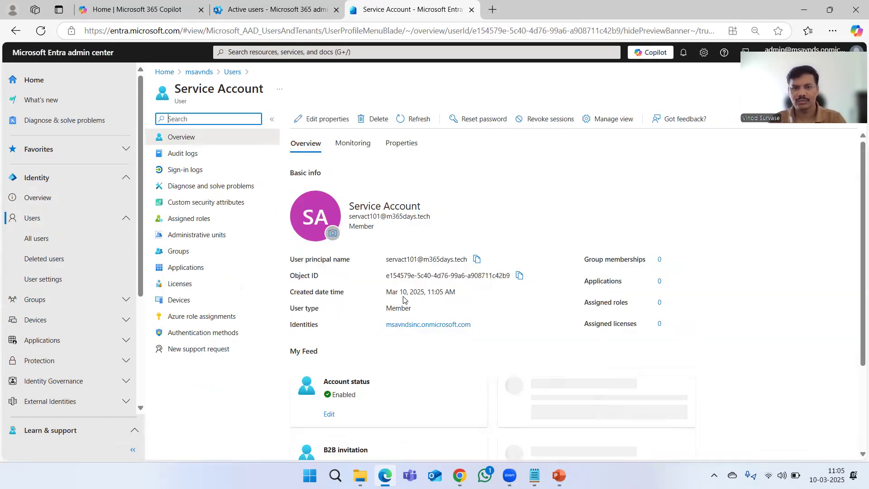
{"action": "scroll", "coordinate": [725, 290], "scroll_direction": "down", "scroll_amount": 3}
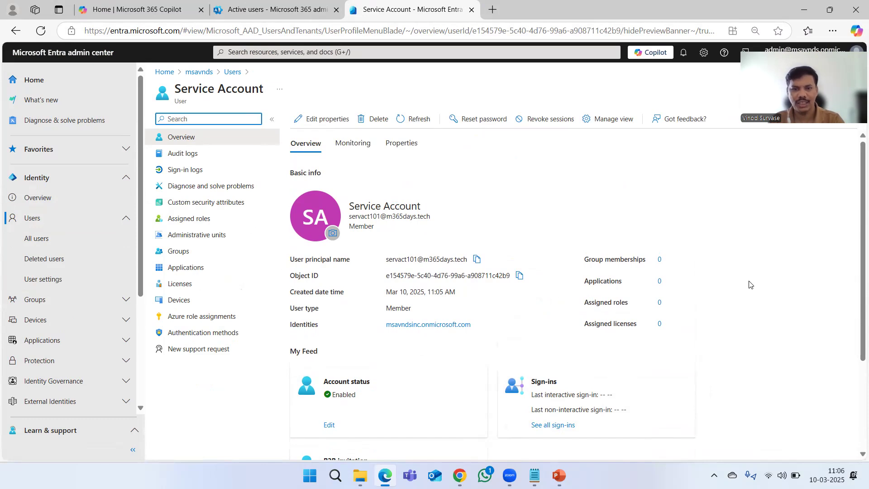
{"action": "scroll", "coordinate": [634, 283], "scroll_direction": "down", "scroll_amount": 3}
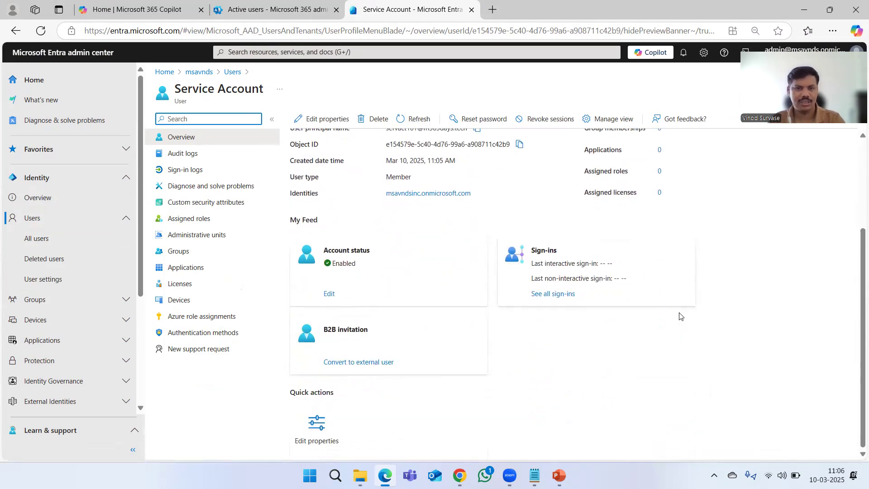
- In a new InPrivate window, go to office.com and enter the service account username
{"action": "left_click", "coordinate": [834, 32]}
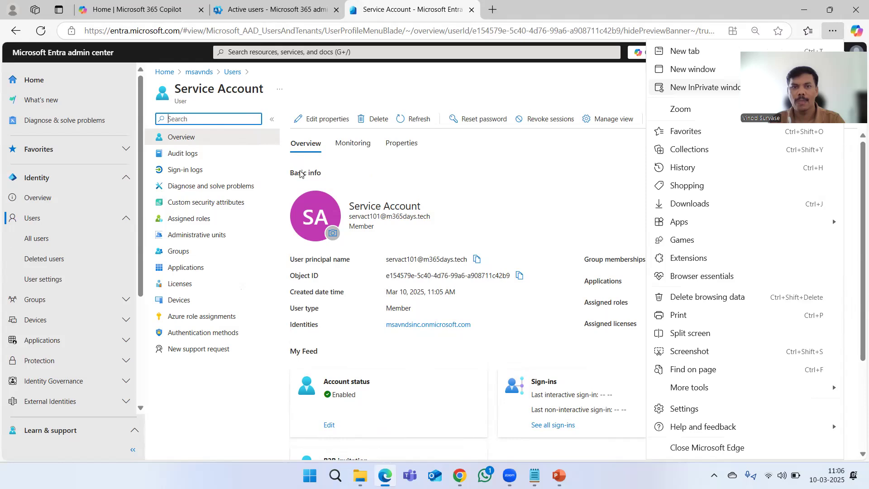
{"action": "left_click", "coordinate": [739, 91]}
{"action": "type", "text": "off"}
{"action": "key", "text": "Return"}
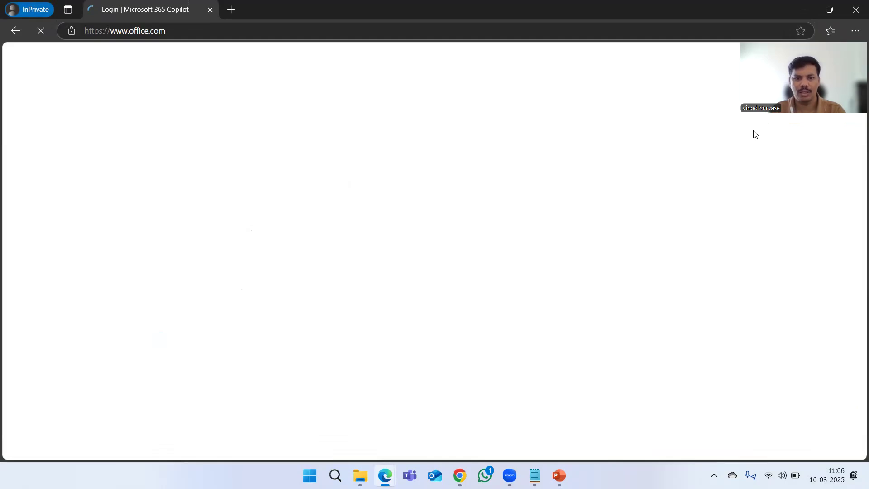
{"action": "left_click", "coordinate": [327, 305]}
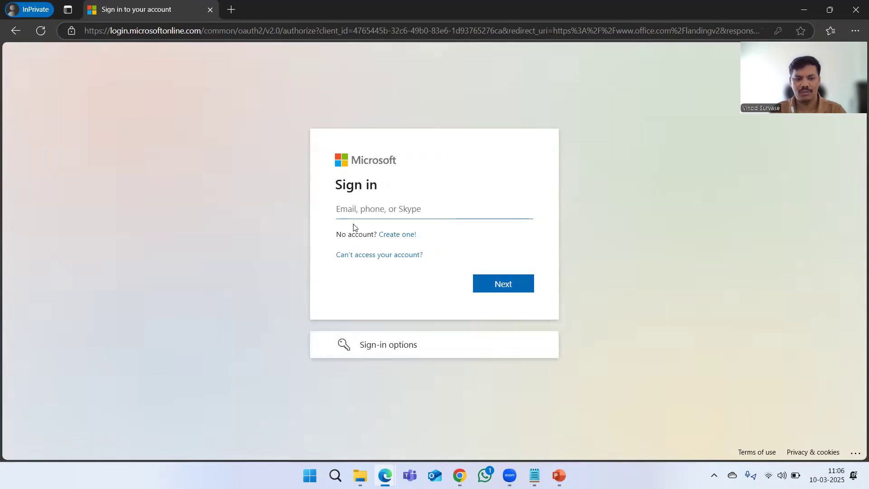
{"action": "key", "text": "ctrl+v"}
{"action": "left_click", "coordinate": [508, 287]}
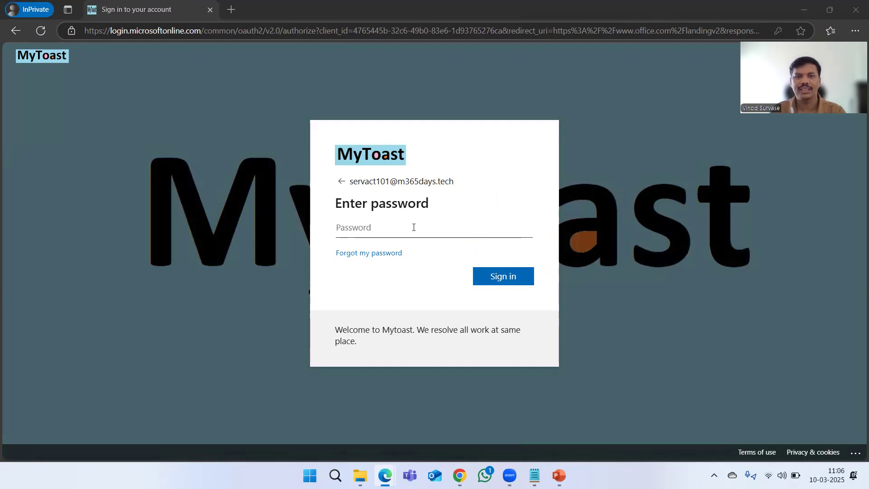
- Copy the generated password from the admin center confirmation and sign in with it
{"action": "key", "text": "alt+Tab"}
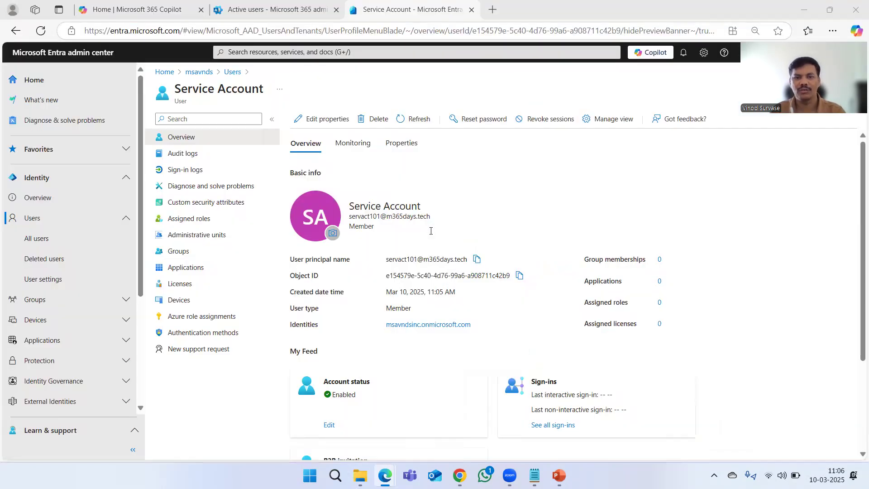
{"action": "key", "text": "alt+Tab"}
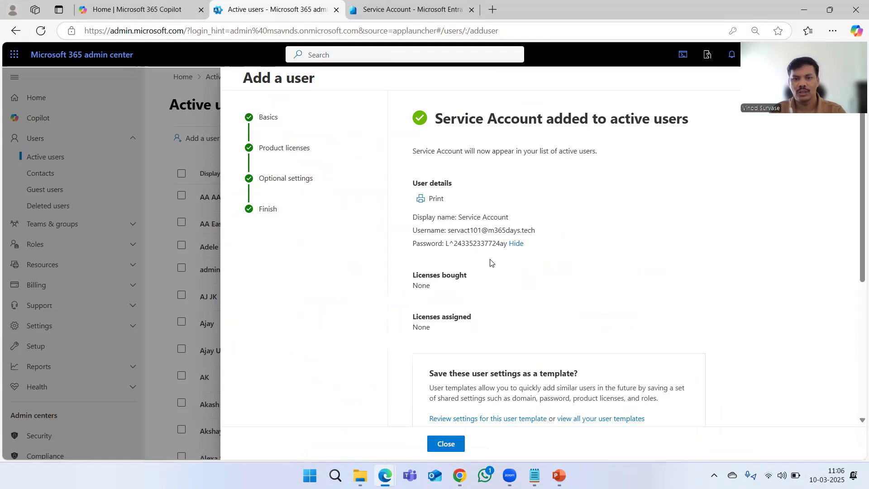
{"action": "left_click_drag", "start_coordinate": [447, 245], "coordinate": [507, 251]}
{"action": "key", "text": "ctrl+c"}
{"action": "key", "text": "alt+Tab"}
{"action": "left_click", "coordinate": [412, 226]}
{"action": "key", "text": "ctrl+v"}
{"action": "left_click", "coordinate": [512, 277]}
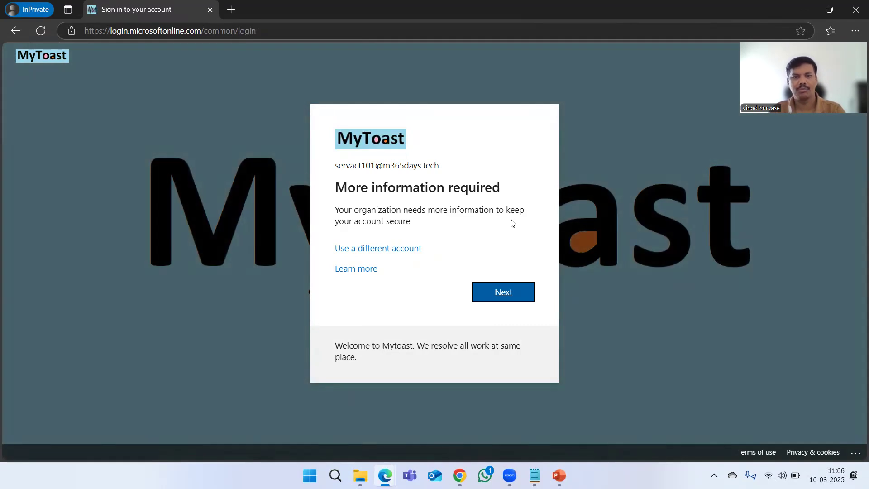
- Continue past More information required to the Microsoft Authenticator QR code, then proceed after scanning
{"action": "left_click", "coordinate": [500, 299]}
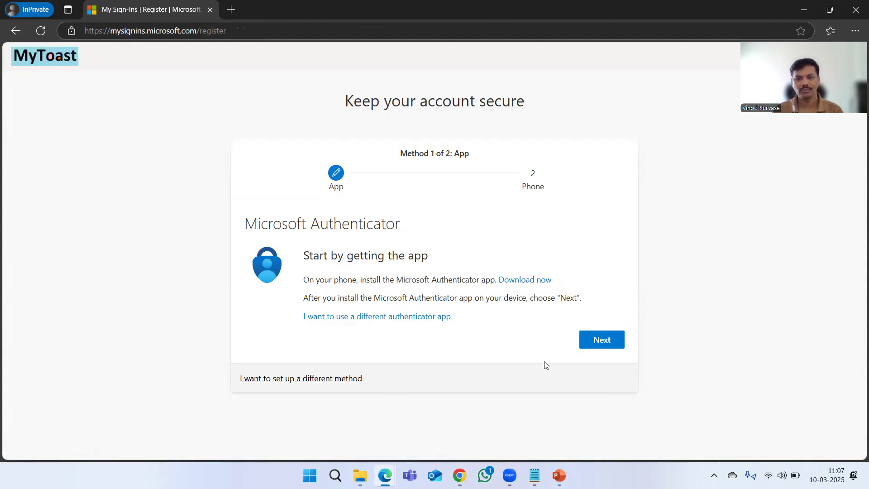
{"action": "left_click", "coordinate": [593, 346]}
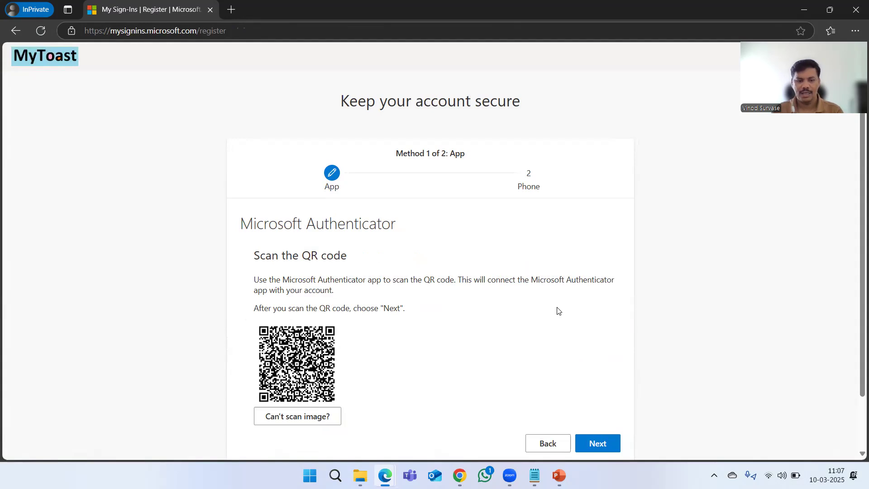
{"action": "scroll", "coordinate": [558, 310], "scroll_direction": "down", "scroll_amount": 2}
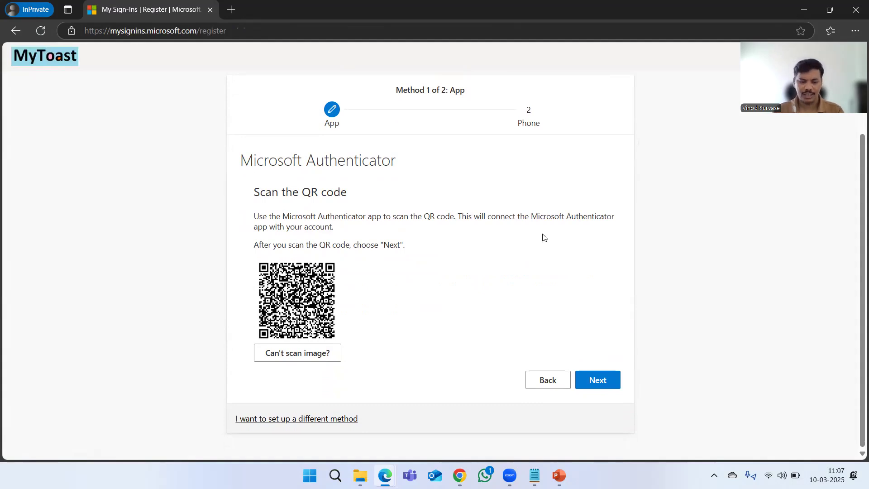
{"action": "left_click_drag", "start_coordinate": [242, 164], "coordinate": [415, 170]}
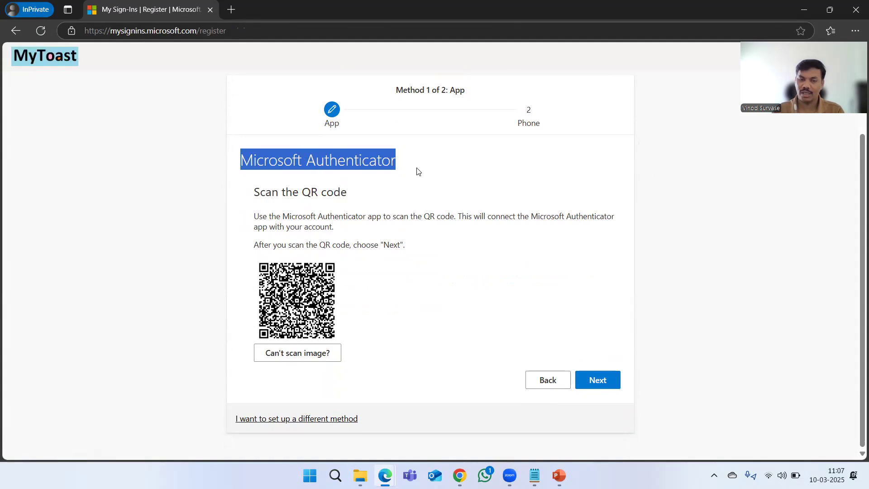
{"action": "left_click", "coordinate": [422, 218]}
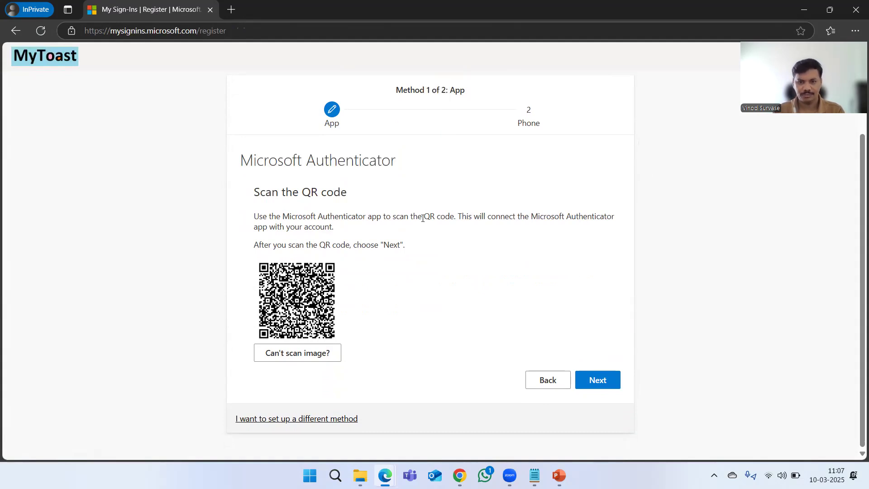
{"action": "left_click", "coordinate": [597, 376]}
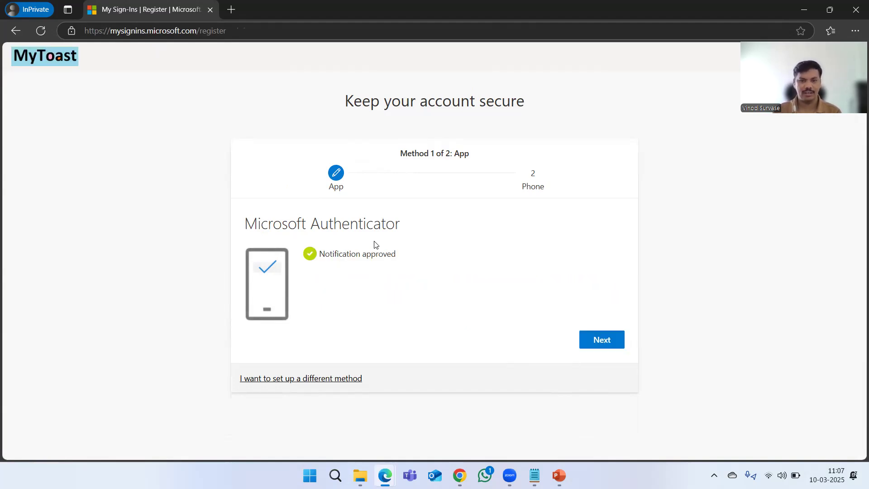
- Enter the saved phone number with India (+91) and request a verification code
{"action": "left_click", "coordinate": [602, 340]}
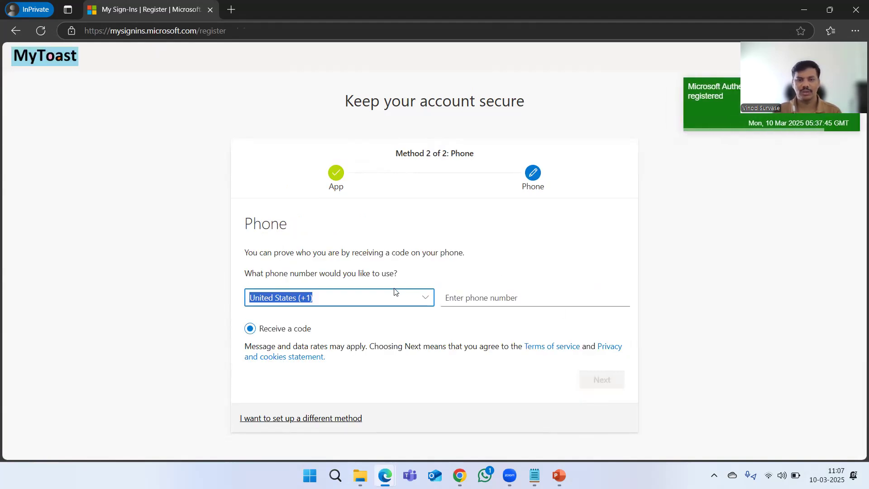
{"action": "type", "text": "in"}
{"action": "key", "text": "Tab"}
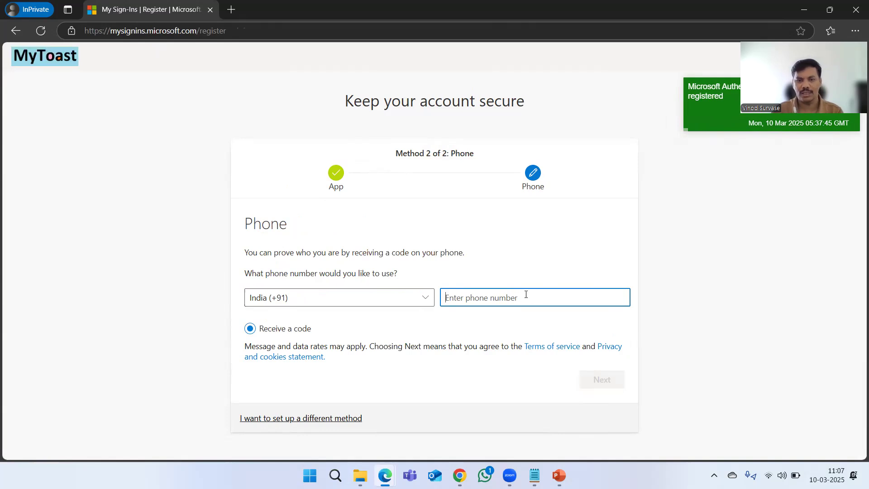
{"action": "left_click", "coordinate": [525, 296]}
{"action": "left_click", "coordinate": [520, 338]}
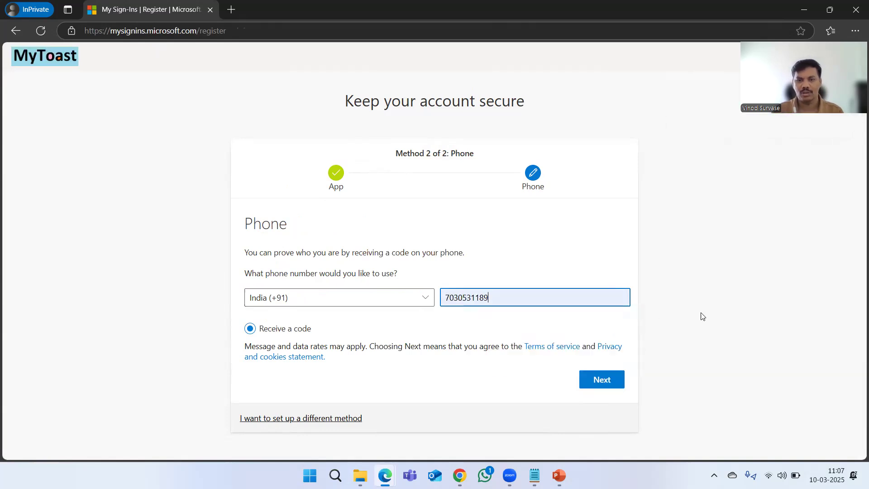
{"action": "left_click", "coordinate": [590, 380]}
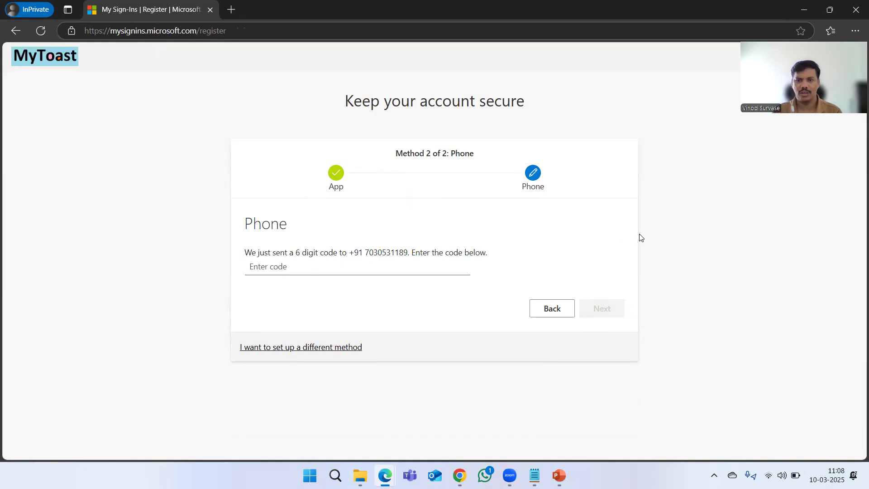
{"action": "left_click", "coordinate": [321, 264]}
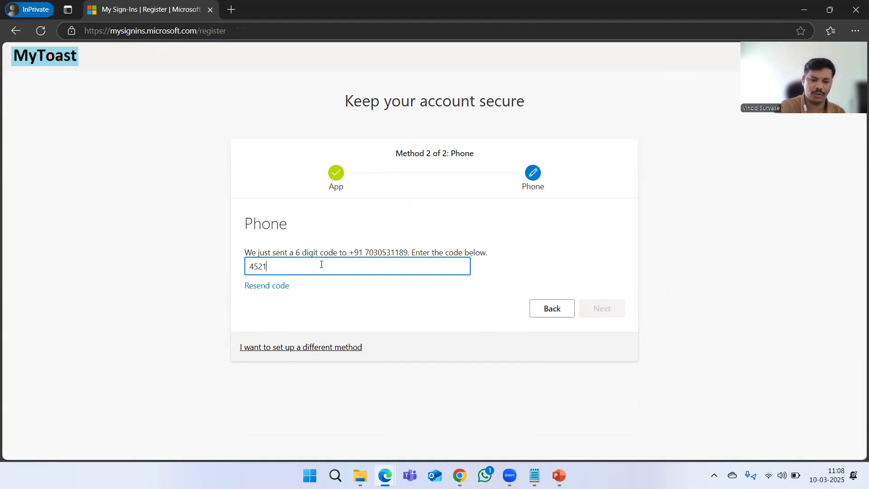
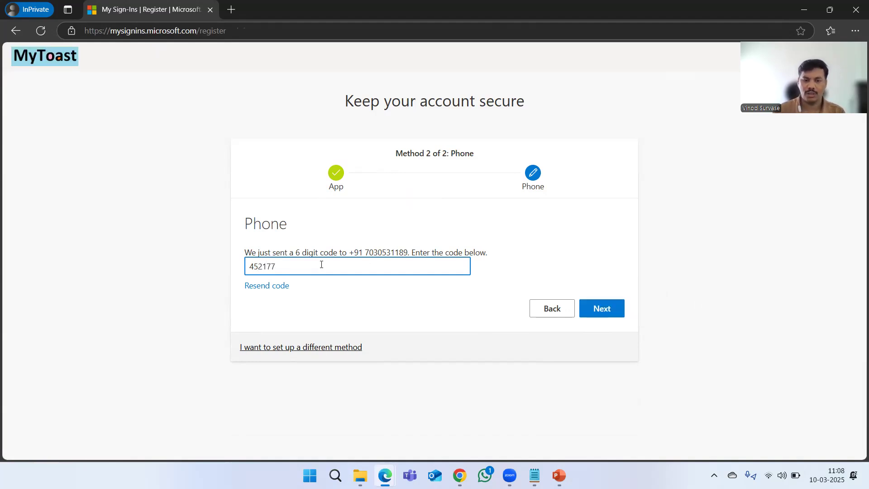
{"action": "left_click", "coordinate": [610, 314]}
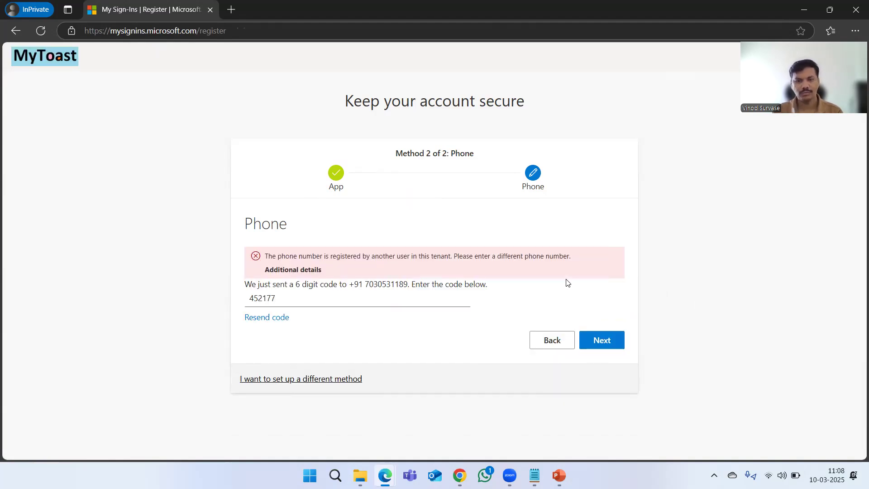
{"action": "left_click", "coordinate": [368, 296]}
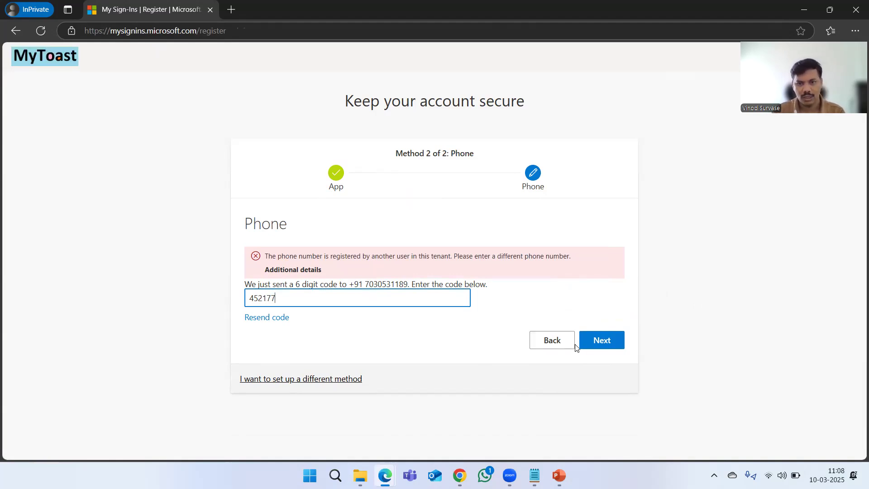
{"action": "left_click", "coordinate": [606, 343]}
{"action": "left_click", "coordinate": [331, 267]}
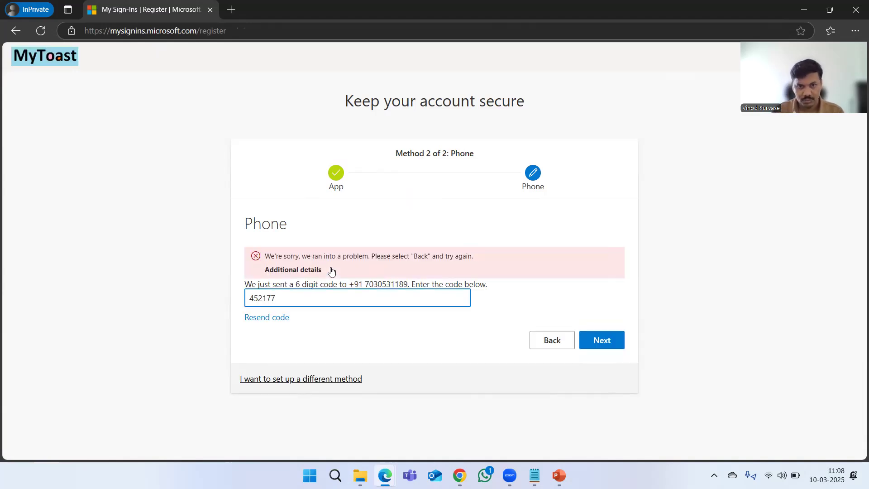
{"action": "left_click", "coordinate": [292, 319]}
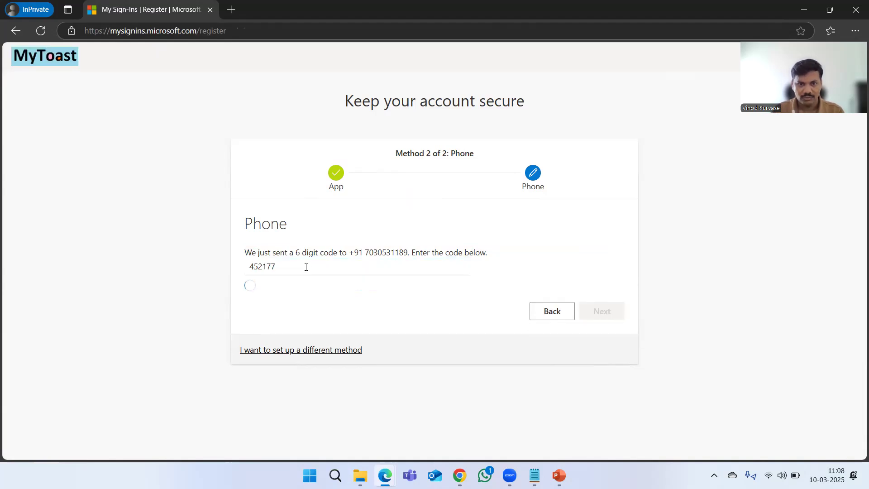
{"action": "key", "text": "ctrl+a"}
{"action": "key", "text": "BackSpace"}
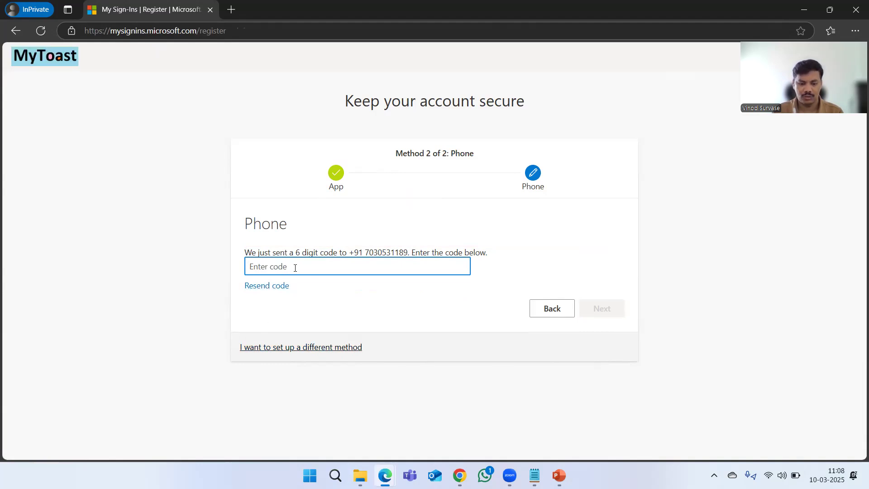
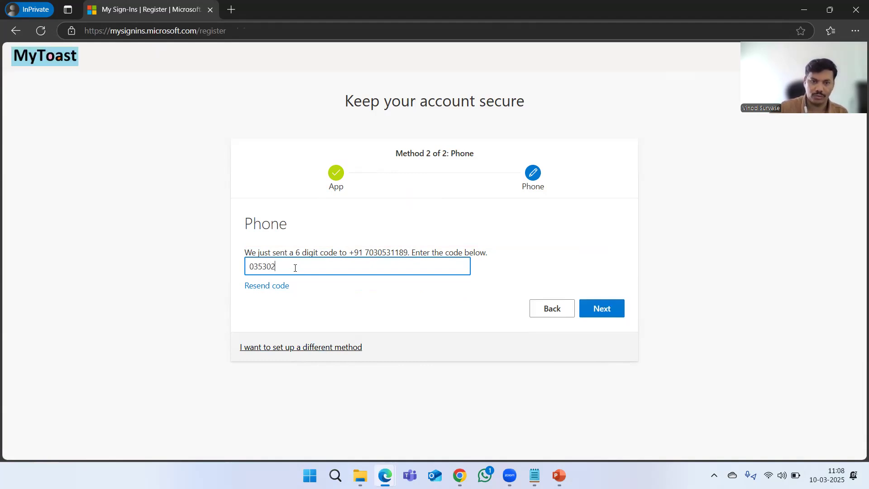
{"action": "left_click", "coordinate": [617, 319]}
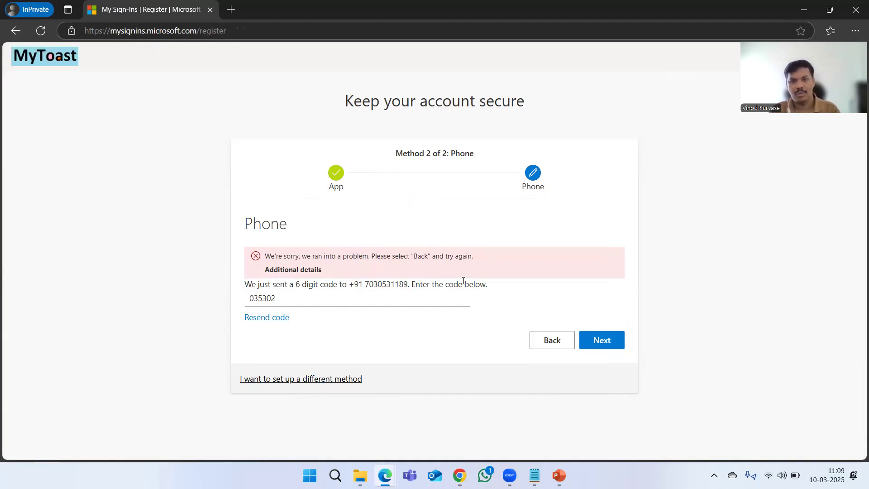
{"action": "left_click", "coordinate": [322, 379]}
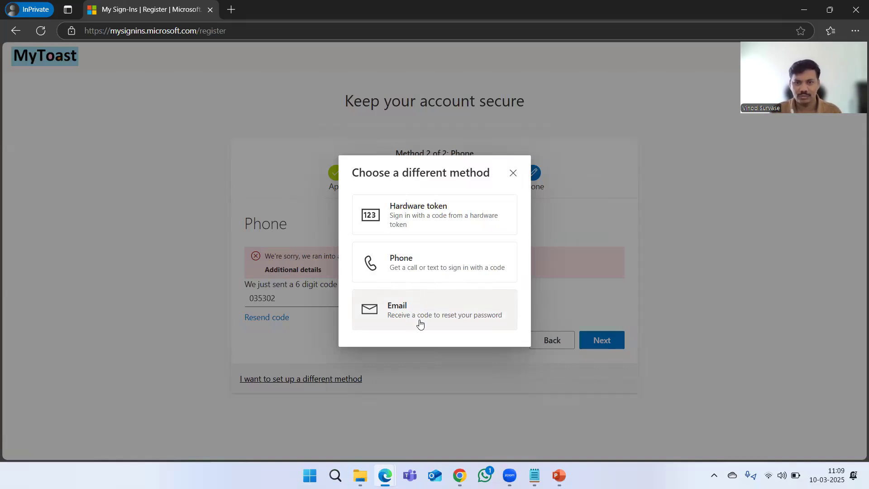
- Switch the second method to Email and send a code to the saved address
{"action": "left_click", "coordinate": [417, 265]}
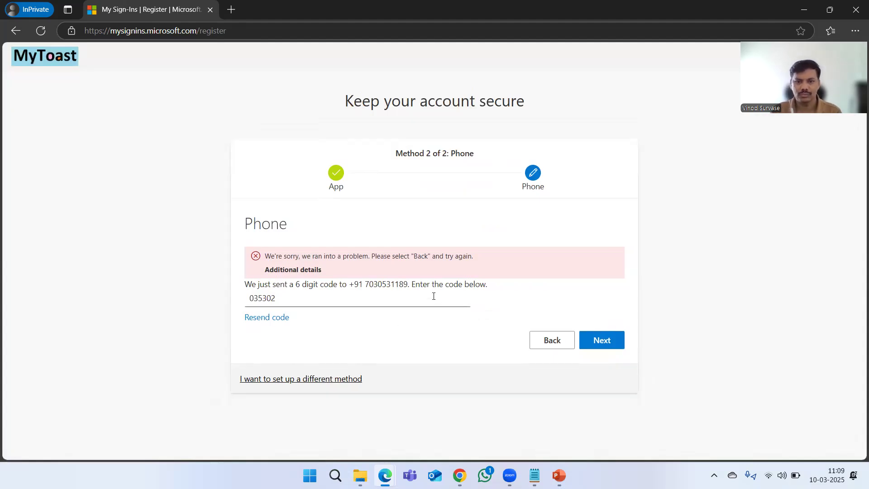
{"action": "left_click", "coordinate": [358, 379]}
{"action": "left_click", "coordinate": [417, 321]}
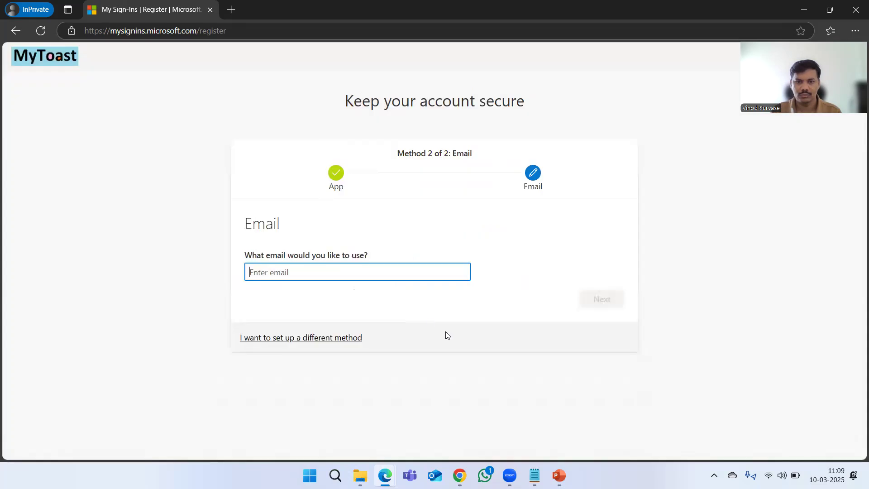
{"action": "left_click", "coordinate": [297, 268]}
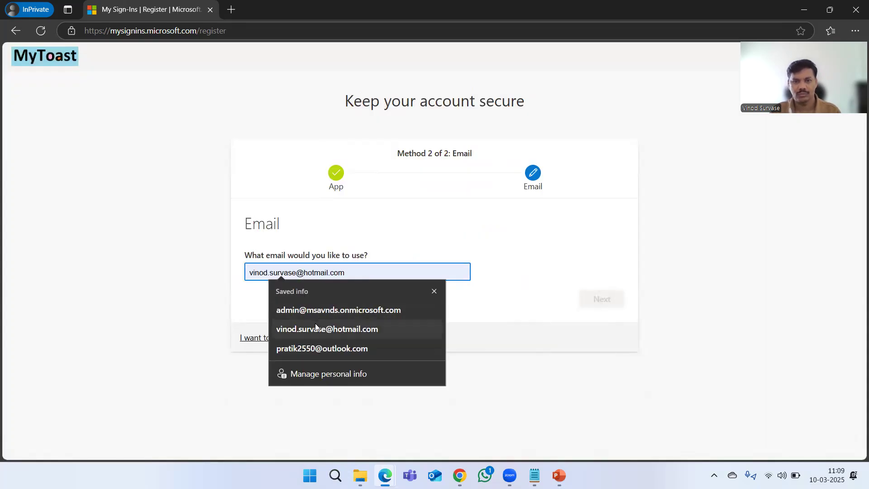
{"action": "left_click", "coordinate": [315, 323]}
{"action": "left_click", "coordinate": [611, 301]}
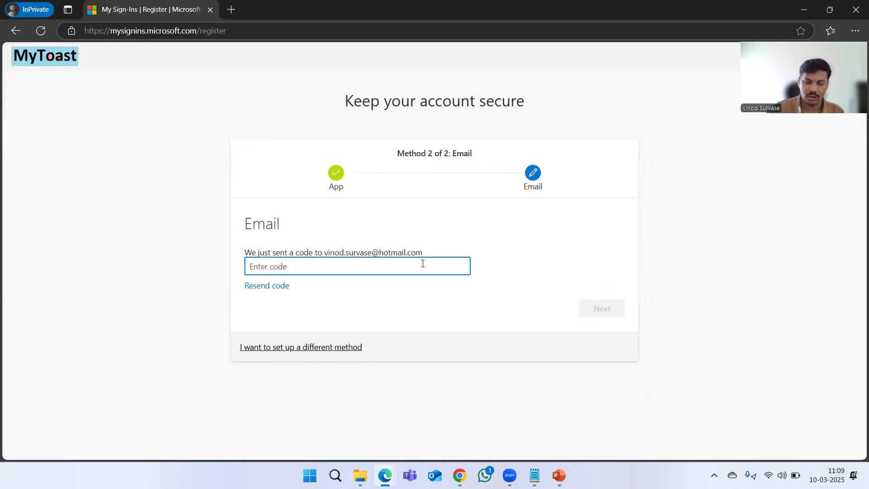
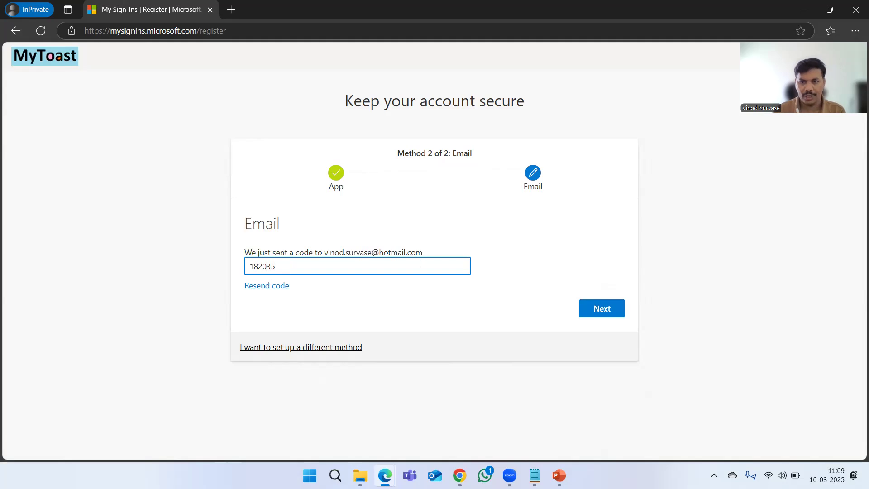
{"action": "left_click", "coordinate": [581, 312]}
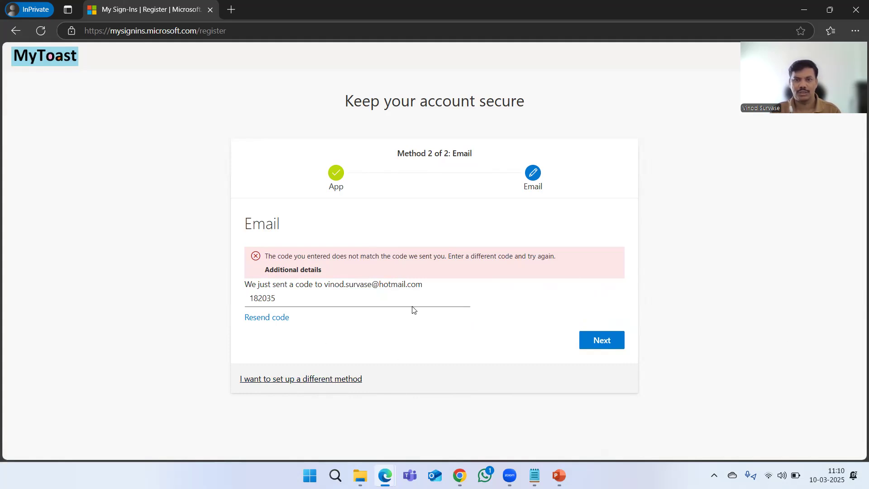
{"action": "left_click", "coordinate": [320, 379]}
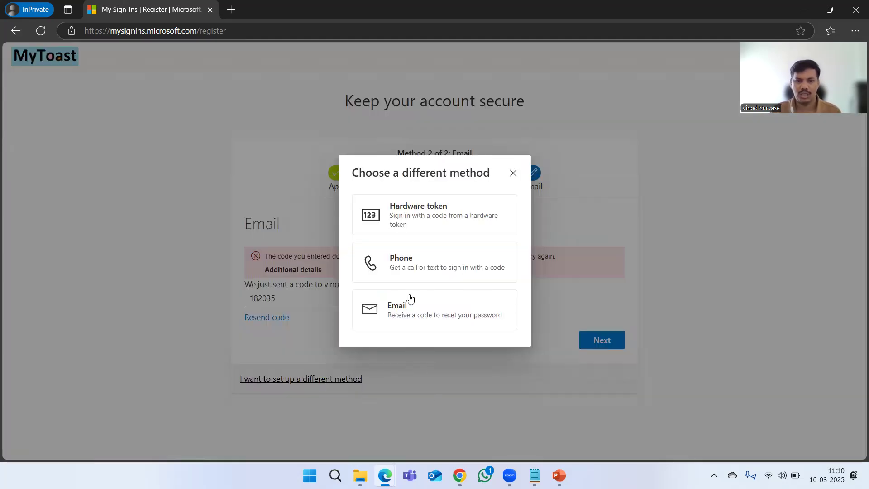
- Pick Phone, go back a page, and navigate to office.com instead
{"action": "left_click", "coordinate": [422, 272]}
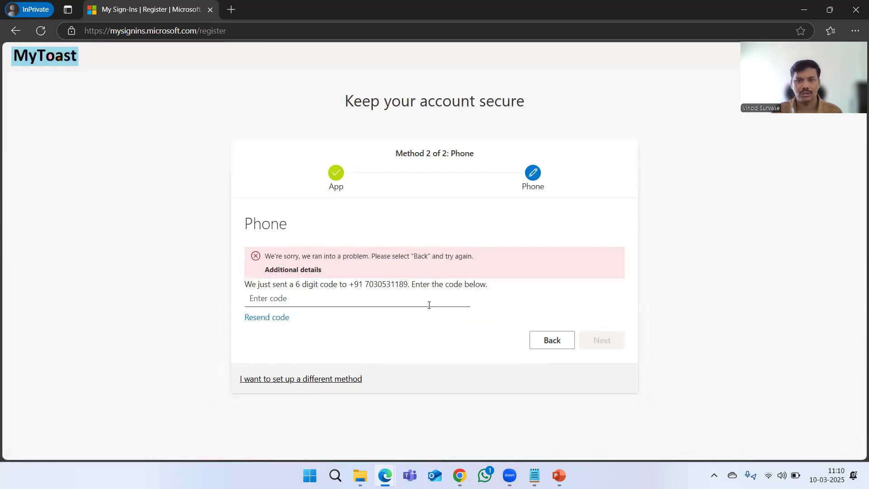
{"action": "left_click", "coordinate": [15, 30]}
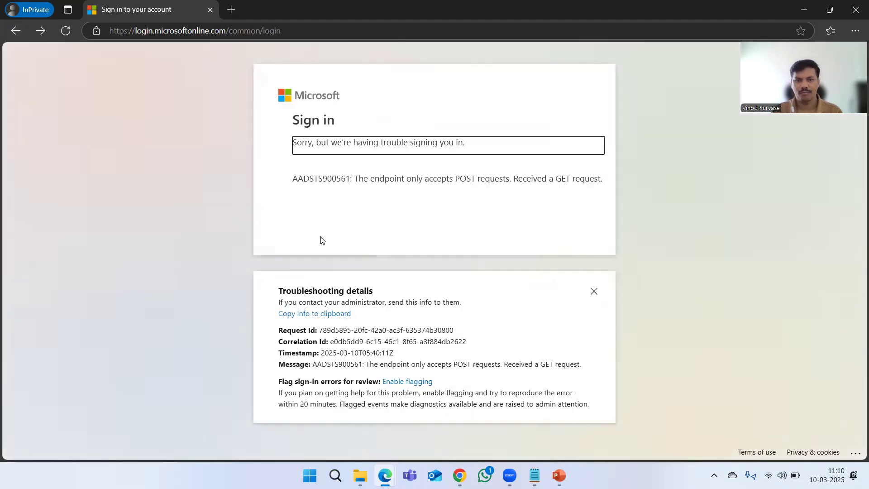
{"action": "left_click", "coordinate": [153, 31]}
{"action": "type", "text": "o"}
{"action": "key", "text": "Return"}
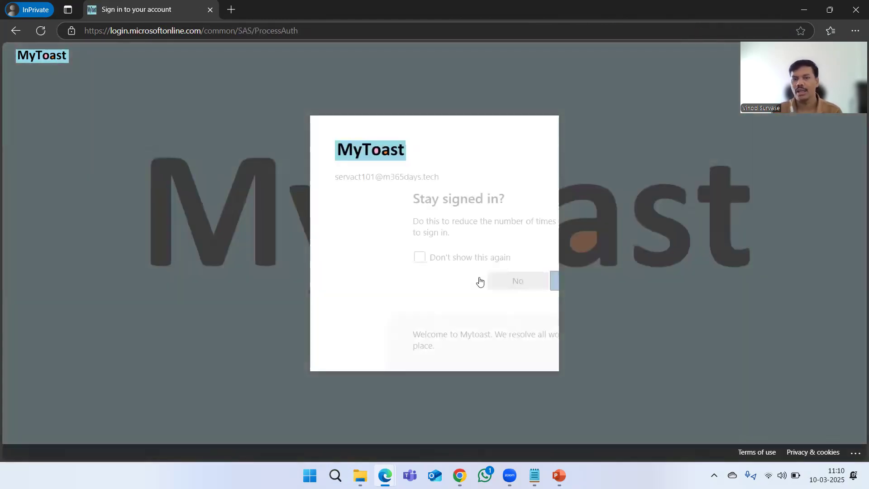
- Stay signed in, then choose View account from the account manager menu
{"action": "left_click", "coordinate": [500, 281]}
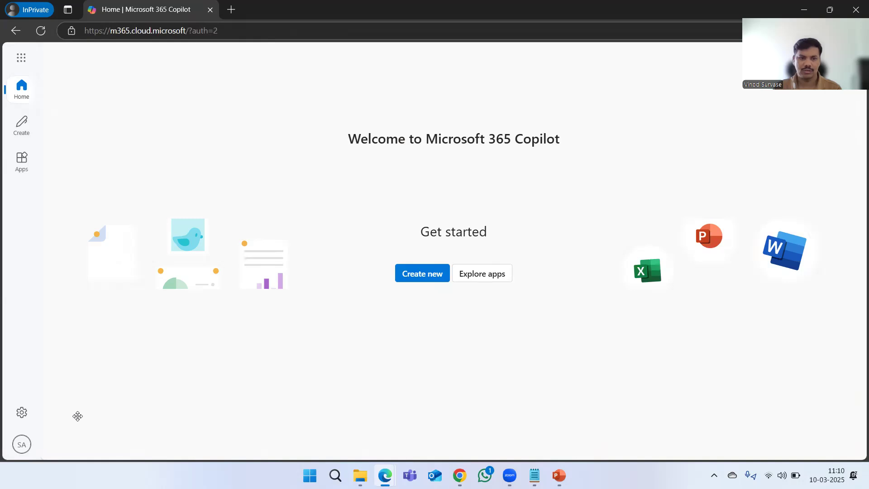
{"action": "left_click", "coordinate": [22, 445]}
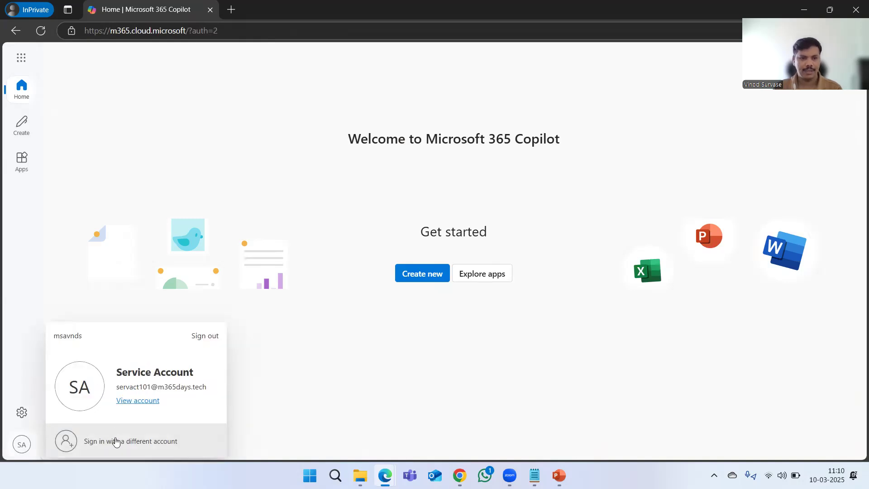
{"action": "left_click", "coordinate": [134, 401]}
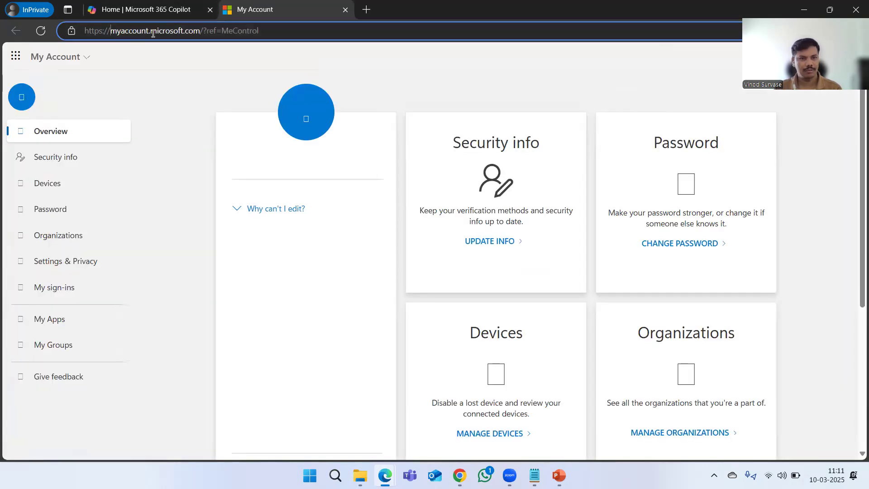
- In My Account, go via Devices to the Security info page
{"action": "left_click_drag", "start_coordinate": [153, 33], "coordinate": [205, 59]}
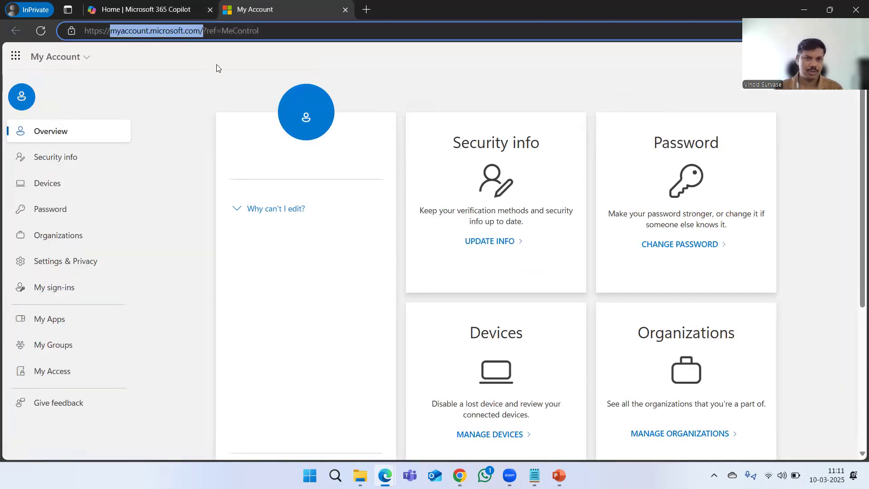
{"action": "left_click", "coordinate": [216, 64]}
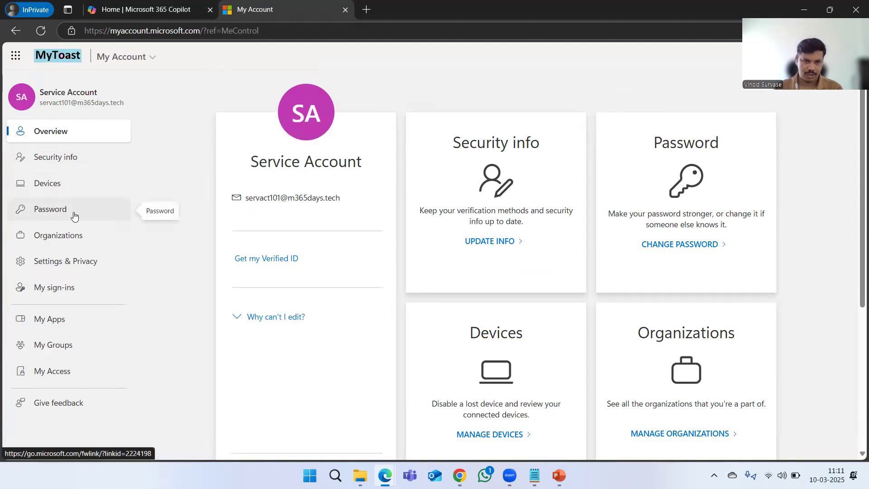
{"action": "left_click", "coordinate": [77, 186]}
{"action": "left_click", "coordinate": [75, 154]}
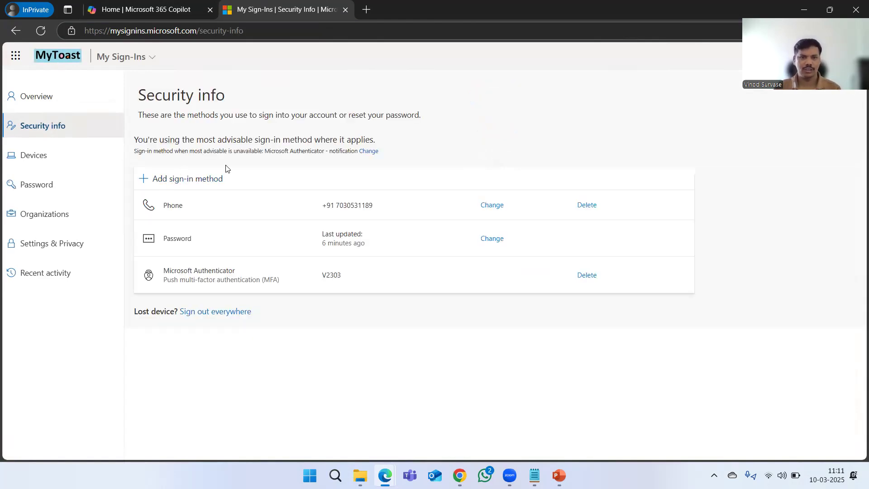
- Preview the Passkey and Email options under Add sign-in method, cancelling without adding any
{"action": "left_click", "coordinate": [202, 180]}
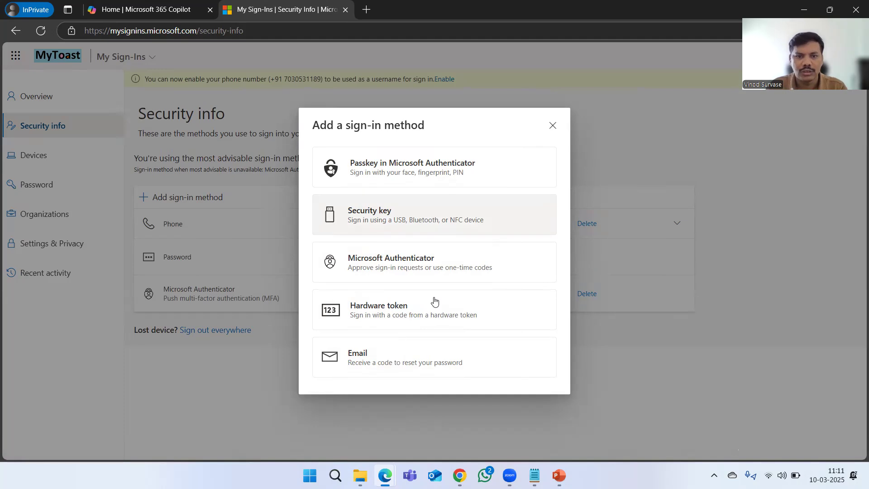
{"action": "left_click", "coordinate": [553, 125]}
{"action": "left_click", "coordinate": [157, 197]}
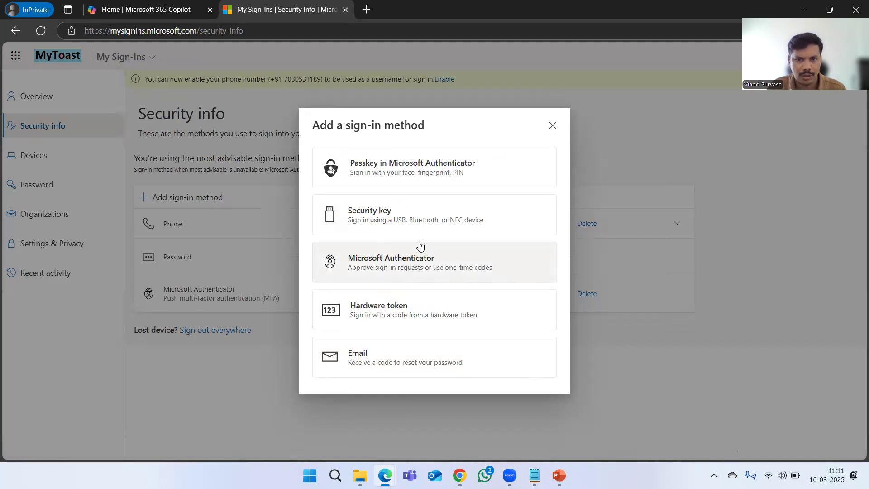
{"action": "left_click", "coordinate": [420, 178]}
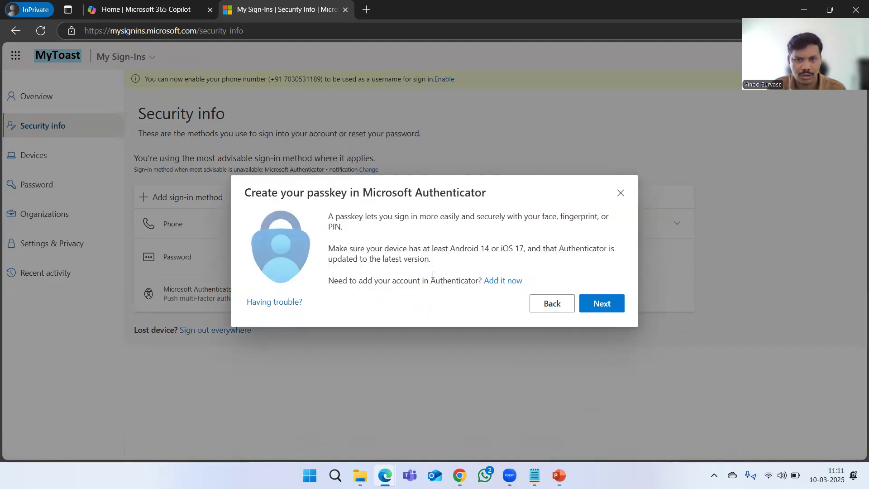
{"action": "left_click", "coordinate": [551, 305]}
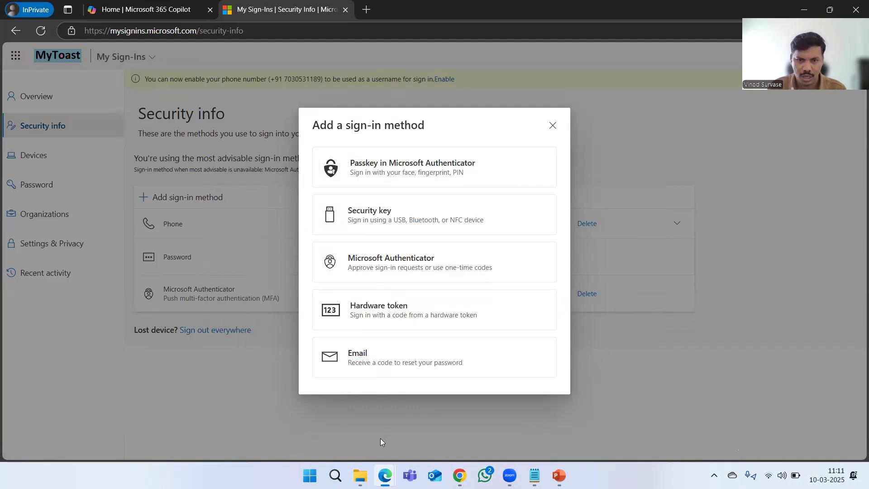
{"action": "left_click", "coordinate": [374, 355]}
{"action": "left_click", "coordinate": [393, 260]}
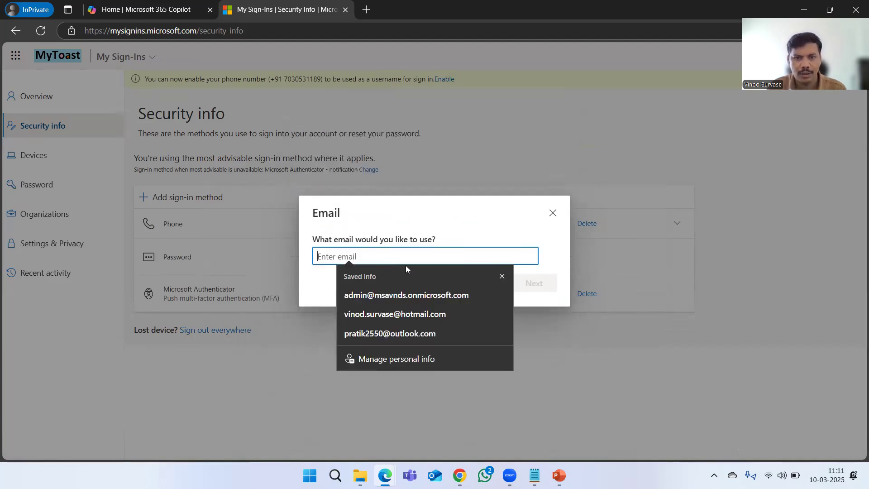
{"action": "left_click", "coordinate": [481, 281]}
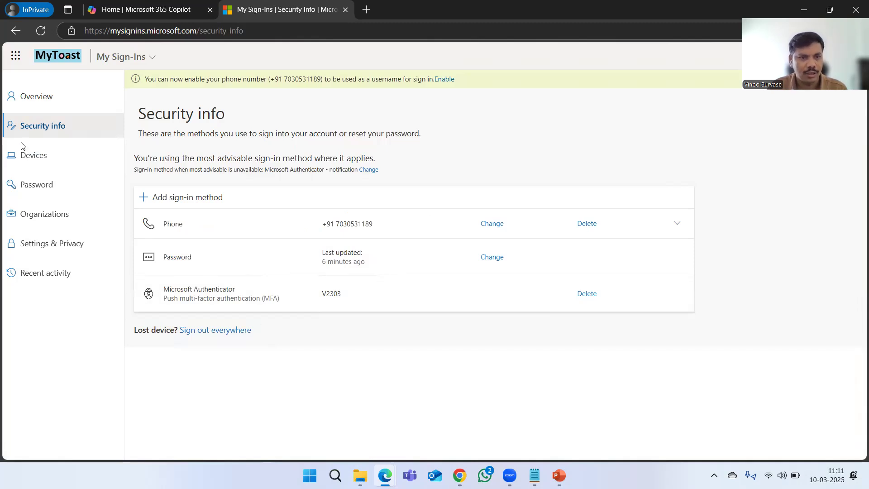
- View the empty Devices page, then return to the admin center window
{"action": "left_click", "coordinate": [25, 156]}
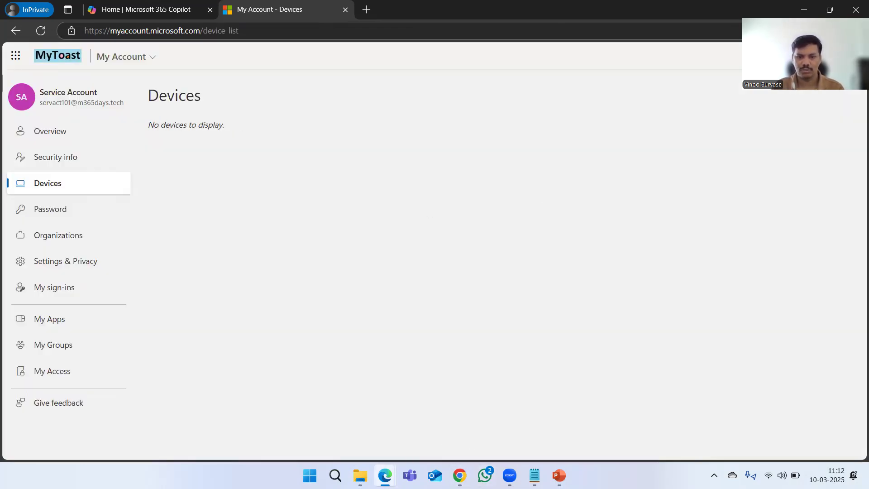
{"action": "mouse_move", "coordinate": [385, 475]}
{"action": "left_click", "coordinate": [368, 429]}
- In the admin center window, close the completed Add a user summary for the new account
{"action": "left_click", "coordinate": [568, 306]}
{"action": "left_click_drag", "start_coordinate": [447, 231], "coordinate": [553, 235]}
{"action": "key", "text": "ctrl+c"}
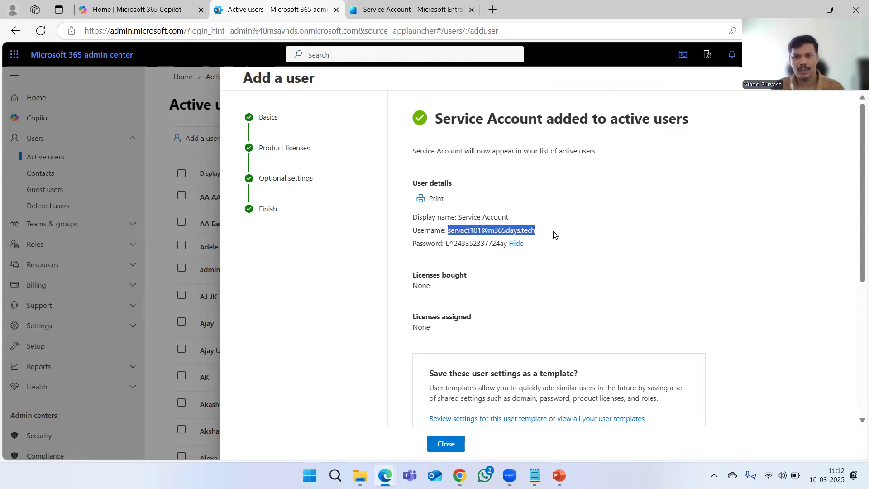
{"action": "left_click", "coordinate": [591, 265]}
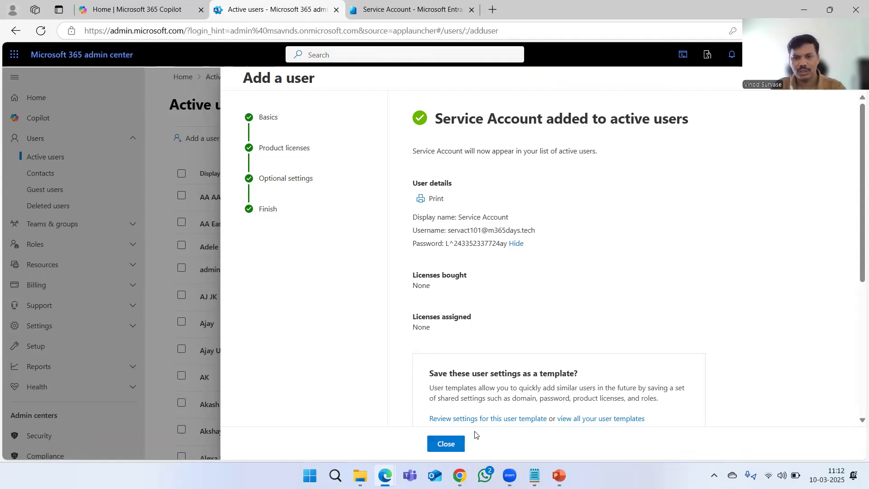
{"action": "left_click", "coordinate": [452, 443]}
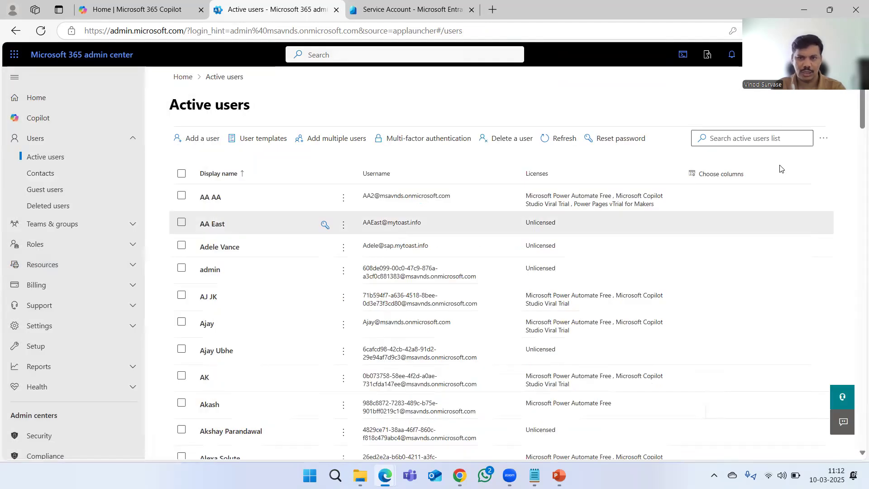
- From Active users, open per-user multifactor authentication settings in a new tab
{"action": "left_click", "coordinate": [723, 138]}
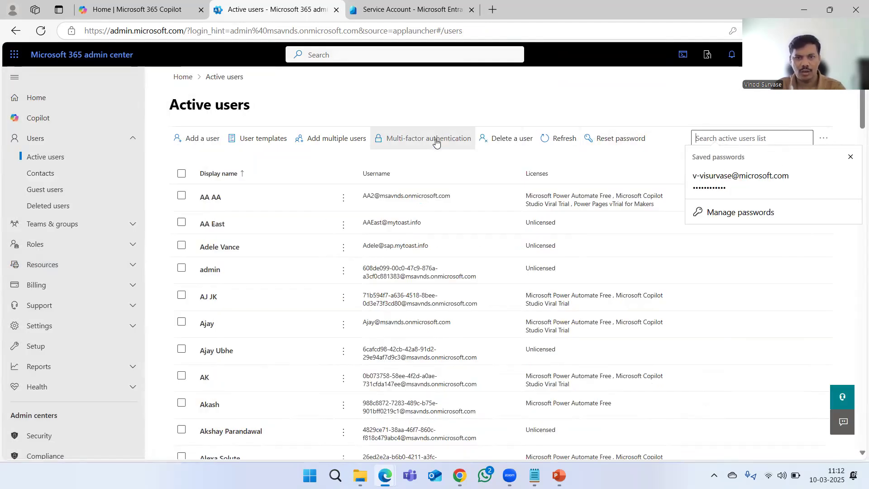
{"action": "left_click", "coordinate": [436, 142]}
{"action": "left_click", "coordinate": [273, 8]}
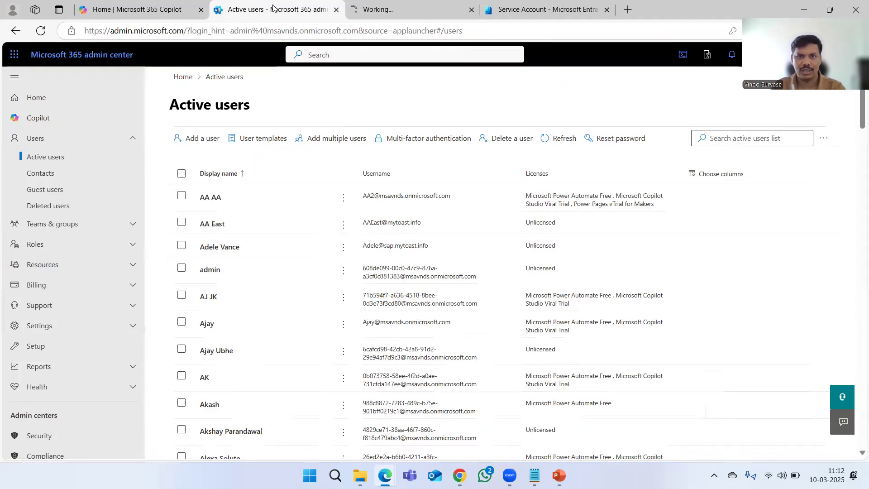
{"action": "left_click", "coordinate": [377, 8]}
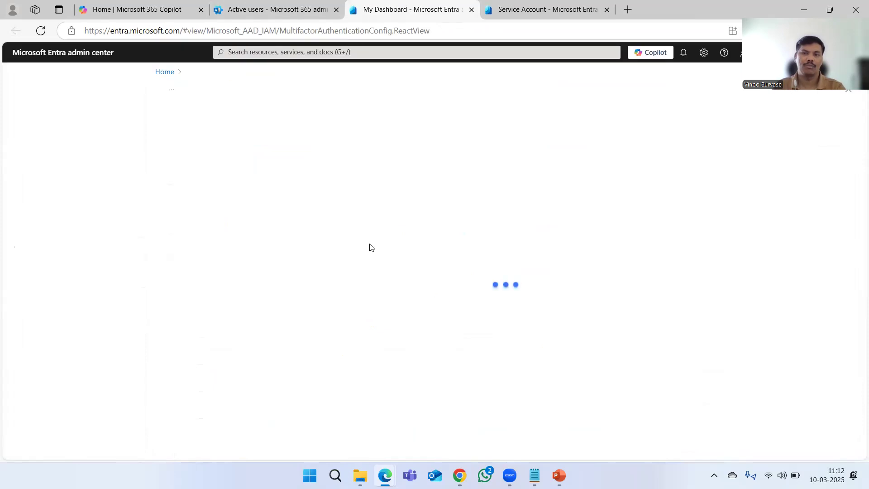
- Paste the Service Account's username into the per-user MFA search and select the Service Account, showing MFA disabled
{"action": "left_click", "coordinate": [268, 9]}
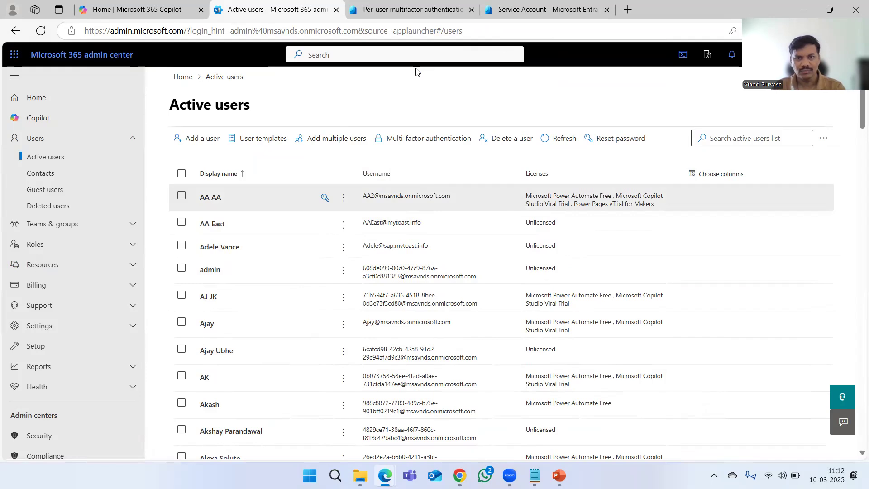
{"action": "key", "text": "ctrl+Tab"}
{"action": "left_click", "coordinate": [227, 229]}
{"action": "key", "text": "ctrl+v"}
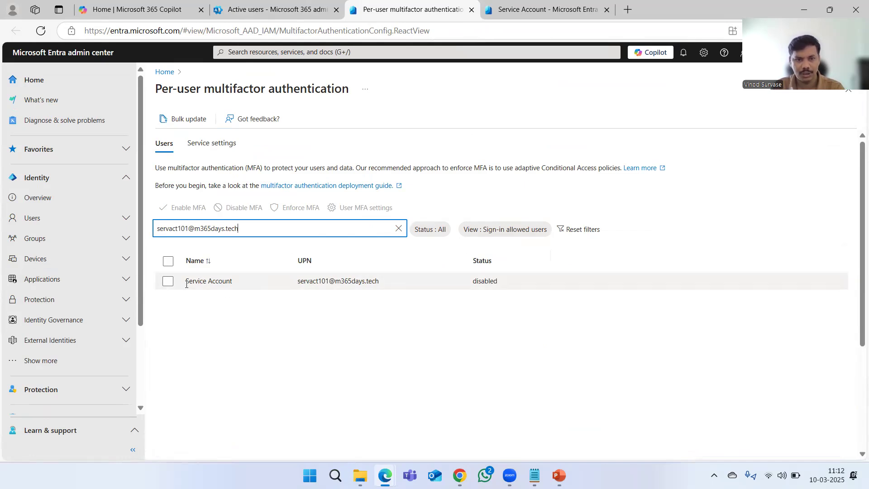
{"action": "left_click", "coordinate": [167, 281]}
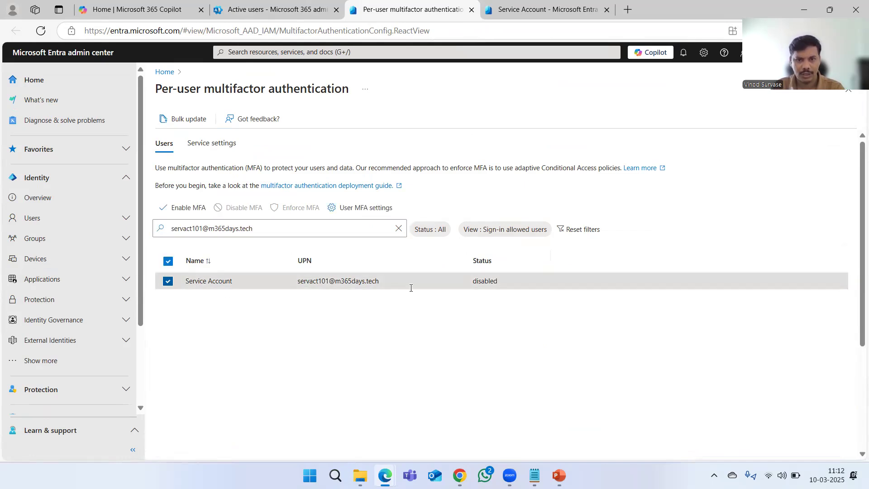
- Enable per-user MFA for the Service Account and confirm with Enable
{"action": "left_click", "coordinate": [187, 208]}
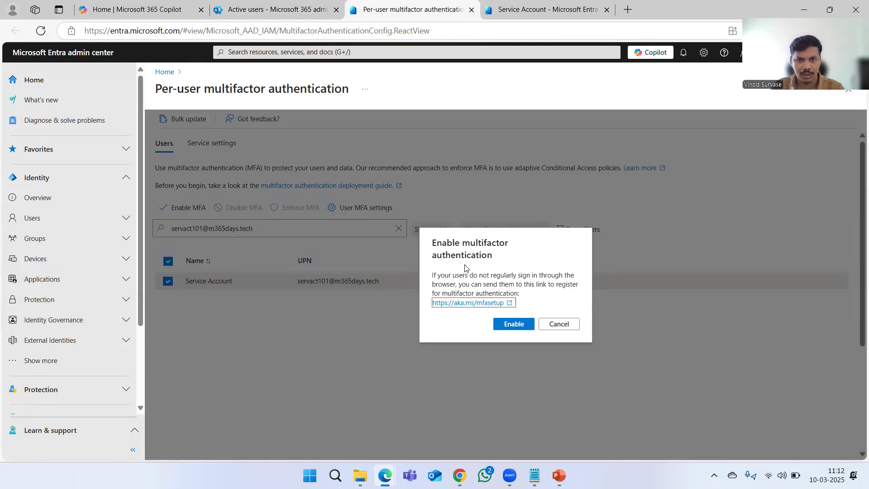
{"action": "left_click", "coordinate": [501, 324]}
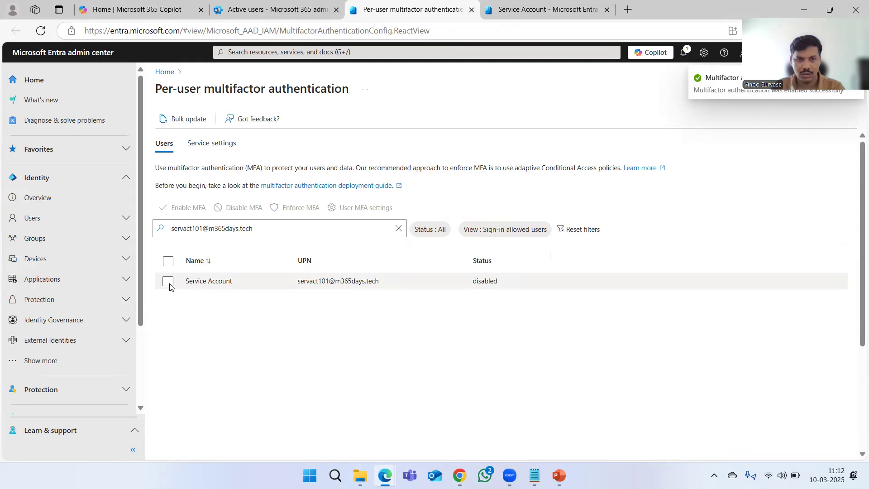
{"action": "left_click", "coordinate": [207, 286]}
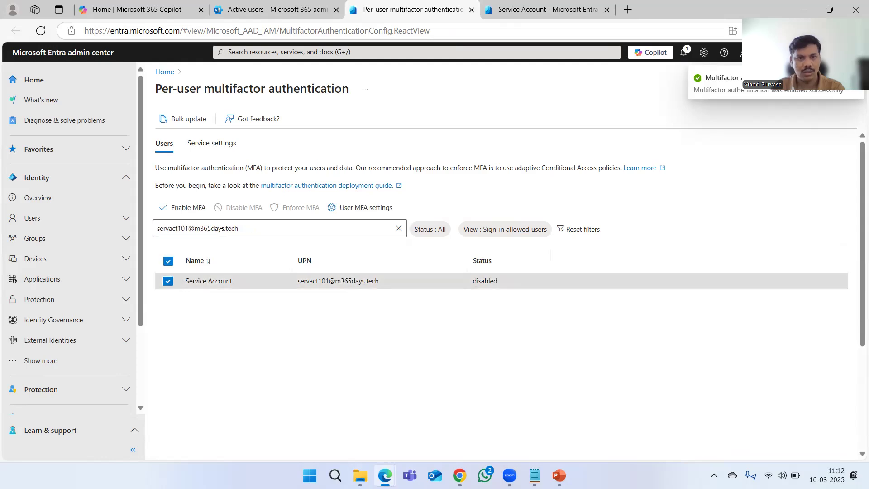
{"action": "left_click", "coordinate": [209, 145]}
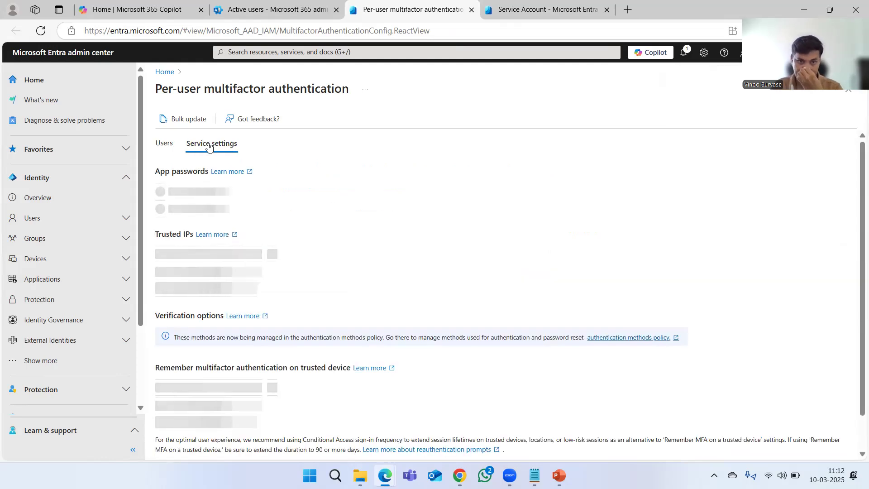
{"action": "left_click", "coordinate": [162, 146]}
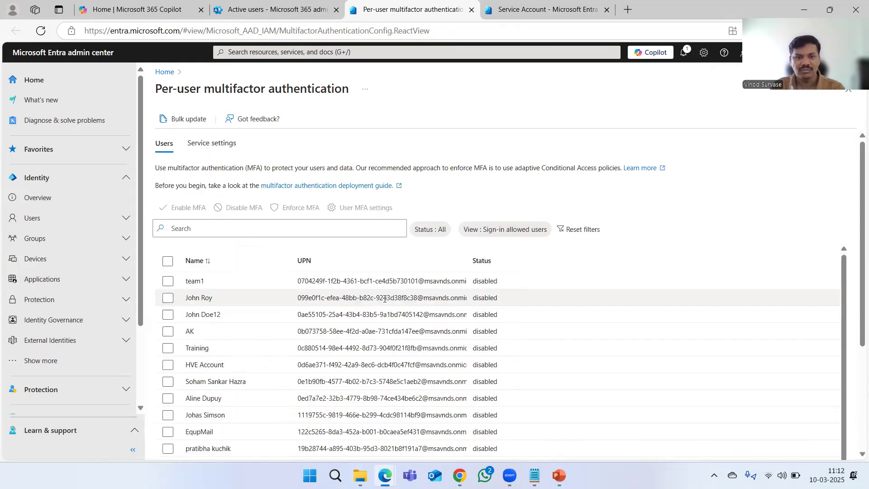
- Re-filter to the Service Account, verify its MFA status is enforced, then return to its My Account window
{"action": "left_click", "coordinate": [215, 231]}
{"action": "left_click", "coordinate": [217, 304]}
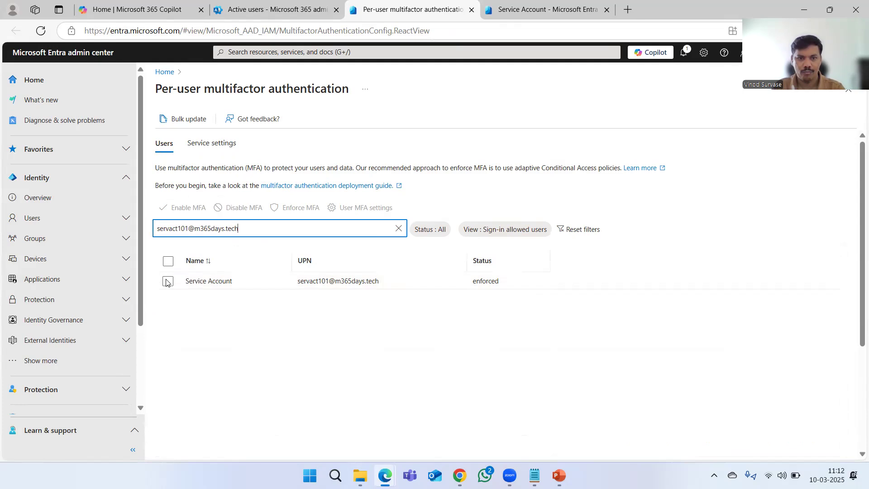
{"action": "left_click", "coordinate": [169, 284]}
{"action": "left_click", "coordinate": [168, 281]}
{"action": "mouse_move", "coordinate": [385, 475]}
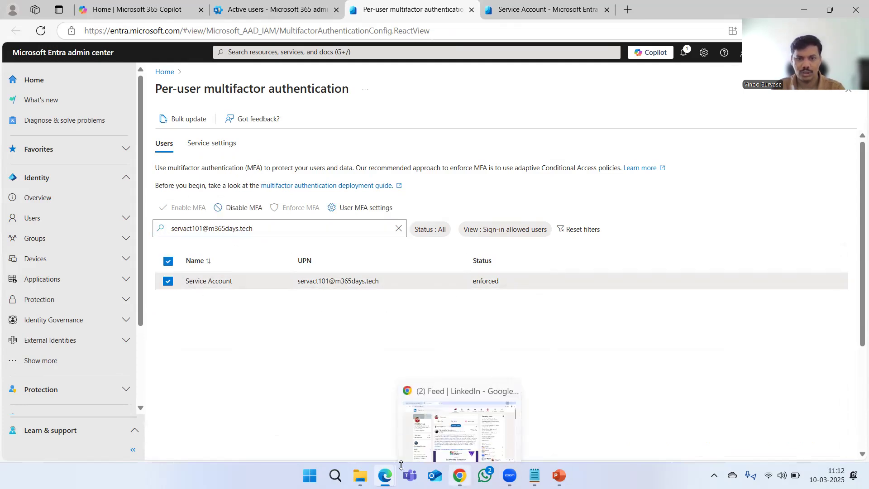
{"action": "left_click", "coordinate": [412, 433]}
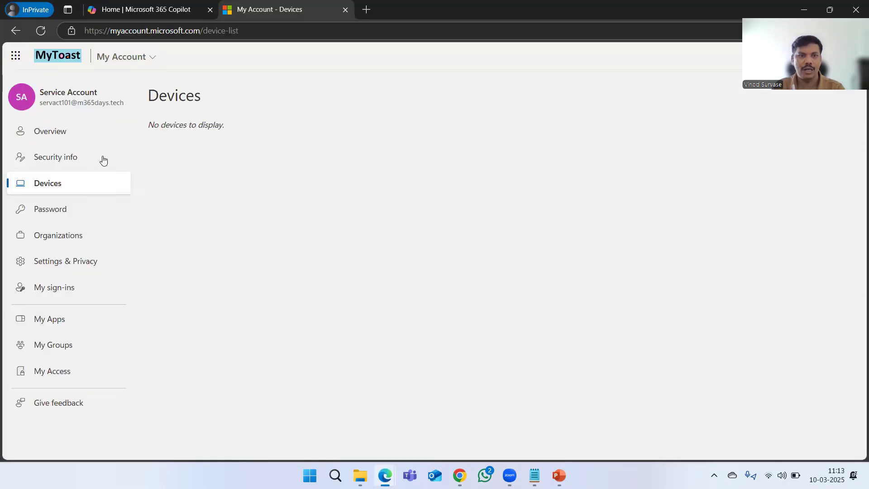
- Go to Security info and show the Add sign-in method choices, which now include App password
{"action": "left_click", "coordinate": [68, 181]}
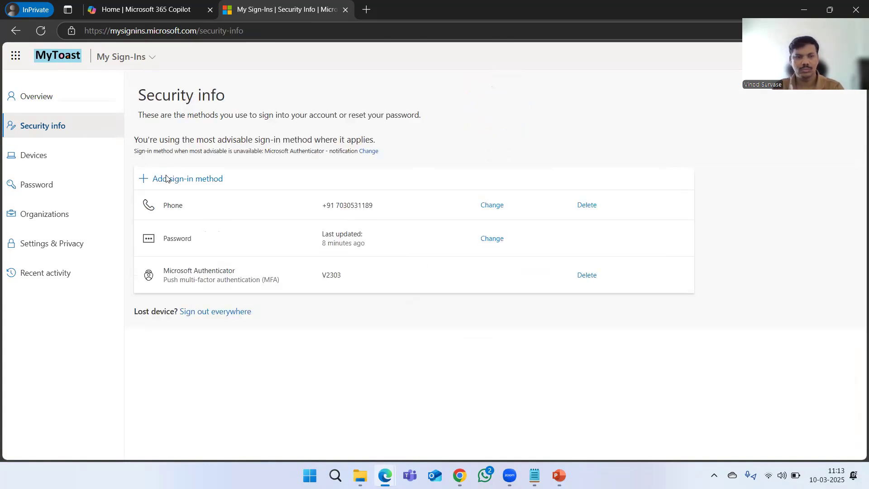
{"action": "left_click", "coordinate": [166, 179]}
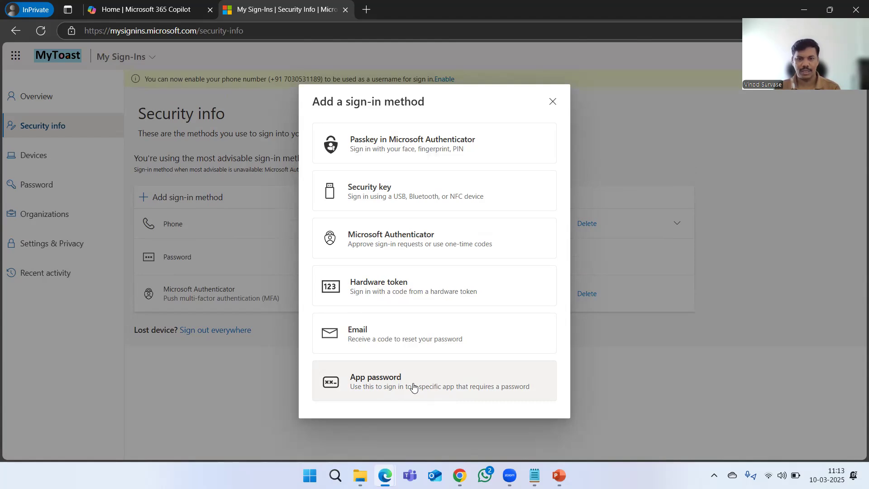
- Choose App password as the new sign-in method and name it ServActhrtosf, keeping within 16 characters
{"action": "left_click", "coordinate": [370, 384]}
{"action": "left_click", "coordinate": [411, 273]}
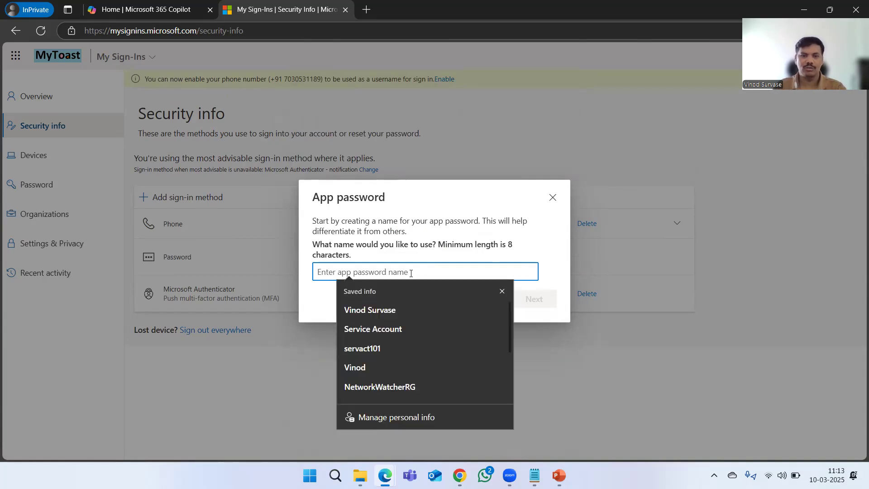
{"action": "type", "text": "Serv"}
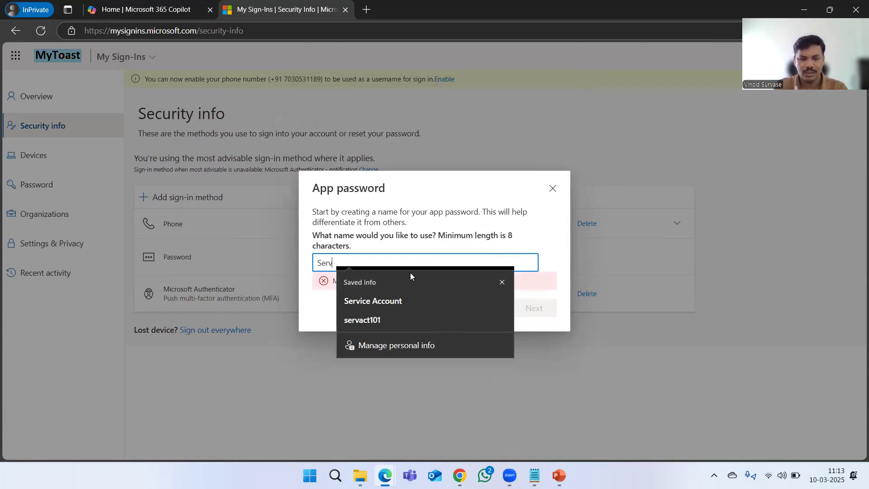
{"action": "type", "text": "iceAccountfor"}
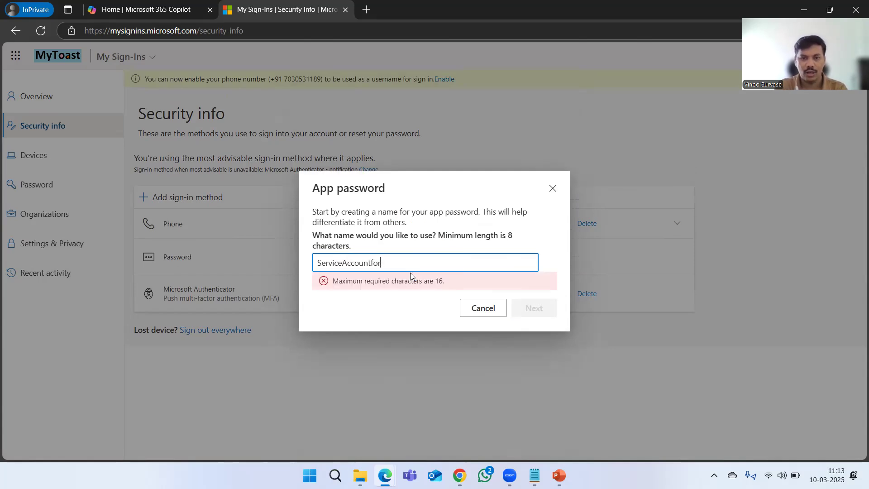
{"action": "key", "text": "BackSpace"}
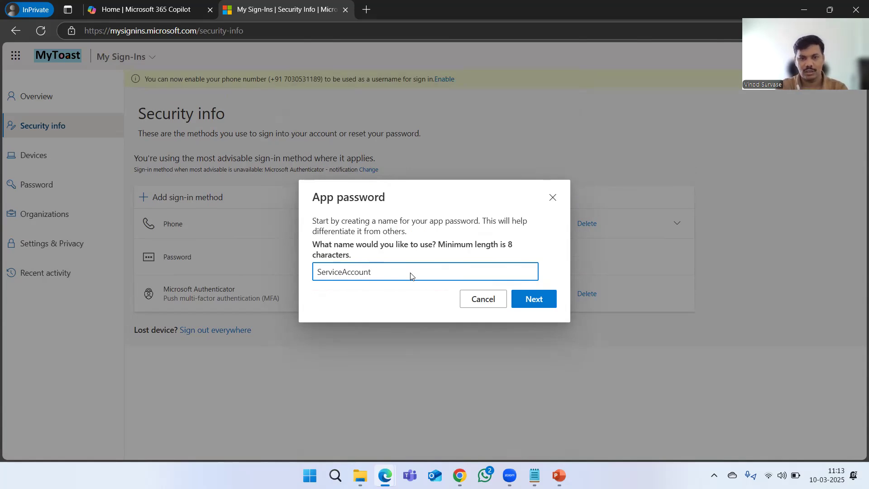
{"action": "key", "text": "BackSpace"}
{"action": "key", "text": "BackSpace"}
{"action": "key", "text": "BackSpace"}
{"action": "key", "text": "BackSpace"}
{"action": "key", "text": "BackSpace"}
{"action": "key", "text": "BackSpace"}
{"action": "key", "text": "BackSpace"}
{"action": "key", "text": "BackSpace"}
{"action": "key", "text": "BackSpace"}
{"action": "key", "text": "BackSpace"}
{"action": "key", "text": "BackSpace"}
{"action": "key", "text": "BackSpace"}
{"action": "type", "text": "Se"}
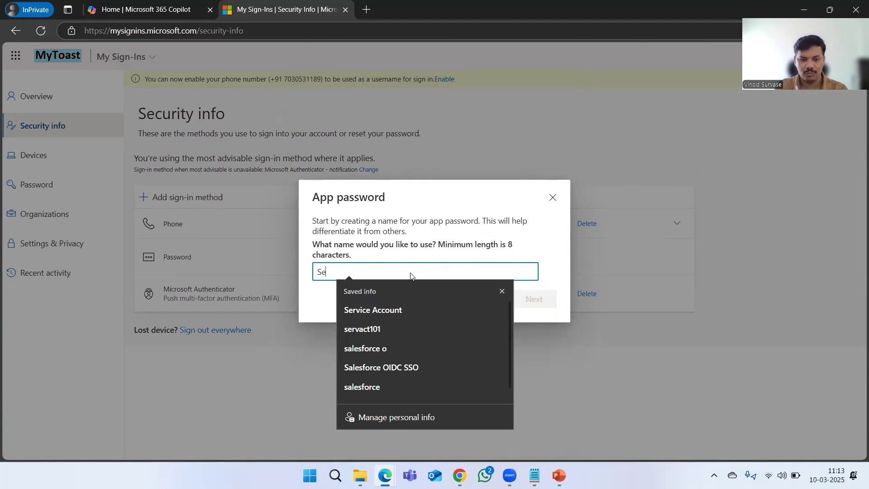
{"action": "type", "text": "rvAct"}
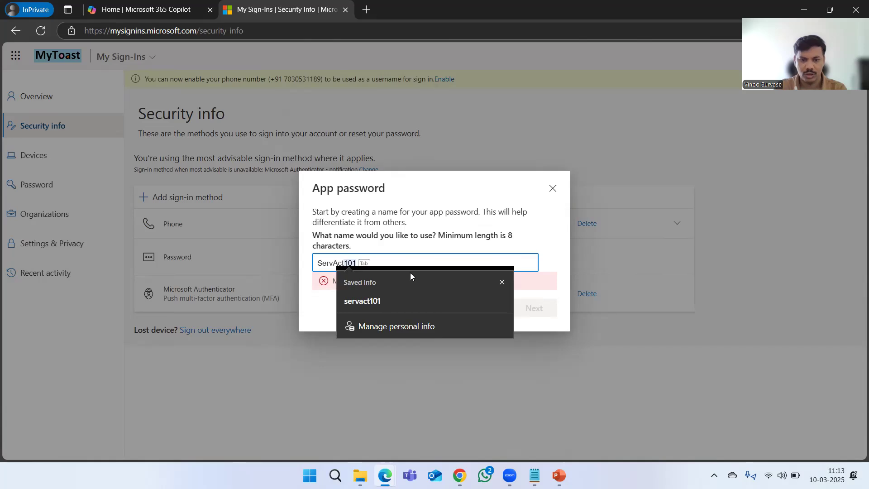
{"action": "type", "text": "work"}
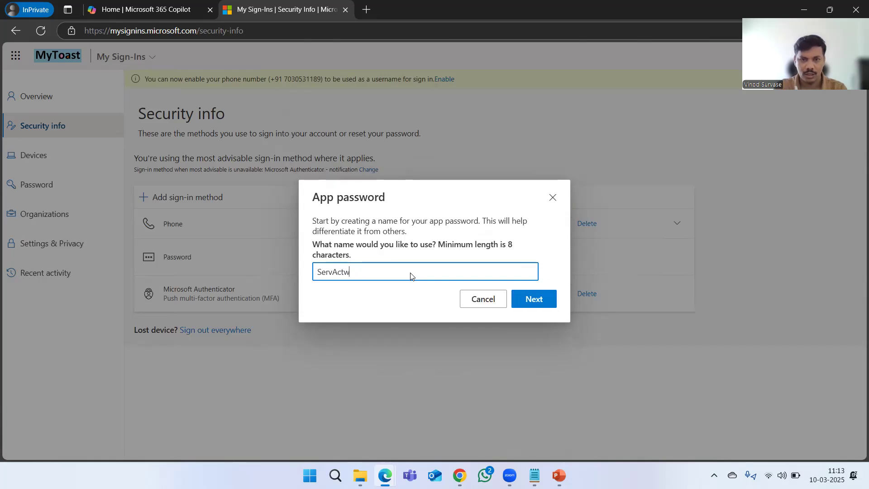
{"action": "key", "text": "BackSpace"}
{"action": "type", "text": "thr"}
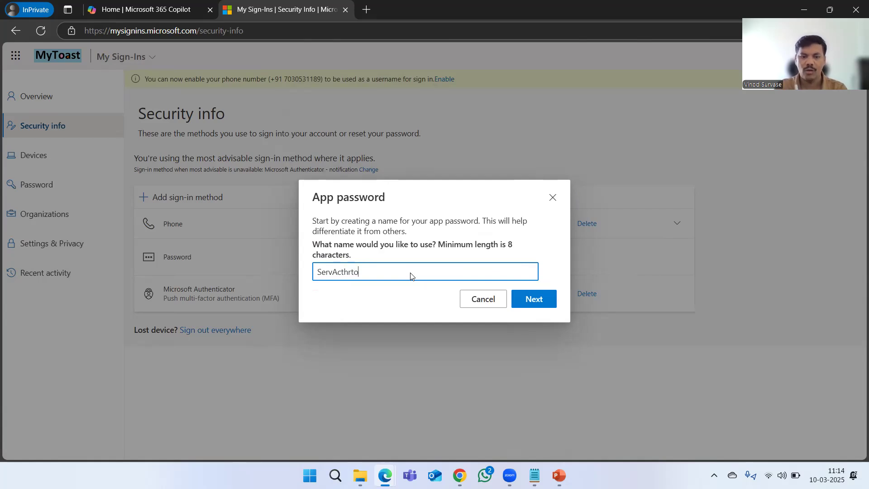
{"action": "type", "text": "tosf"}
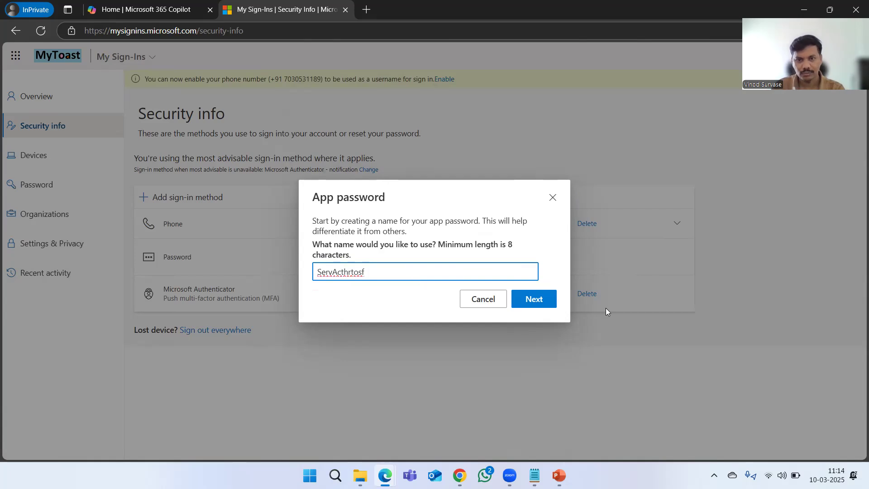
- Create the ServActhrtosf app password, copy the generated password, and finish with Done
{"action": "left_click", "coordinate": [527, 301]}
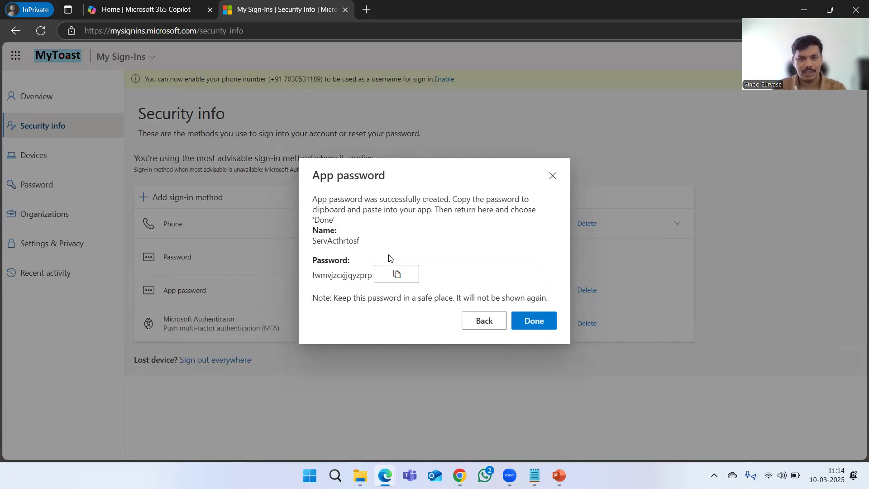
{"action": "double_click", "coordinate": [320, 242]}
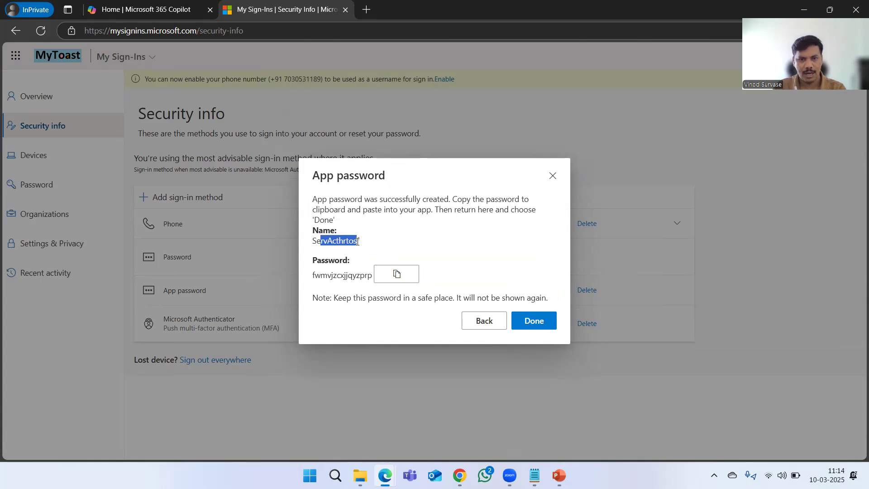
{"action": "left_click", "coordinate": [436, 239]}
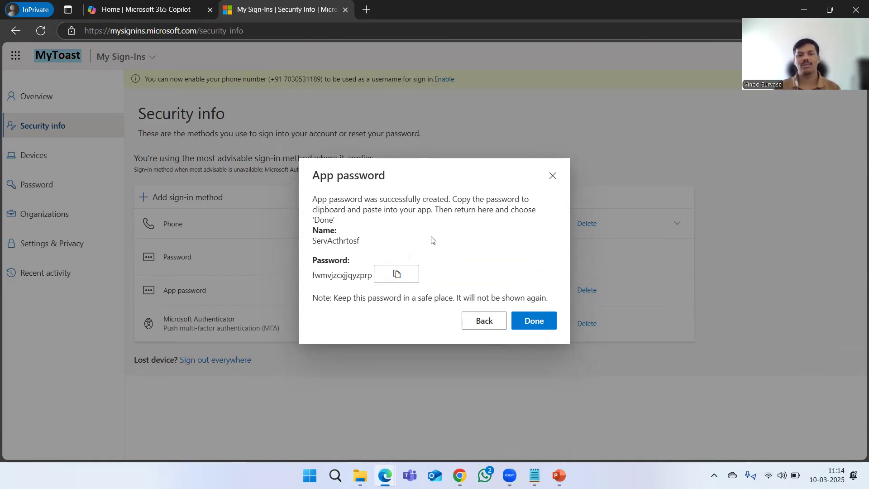
{"action": "left_click", "coordinate": [392, 274]}
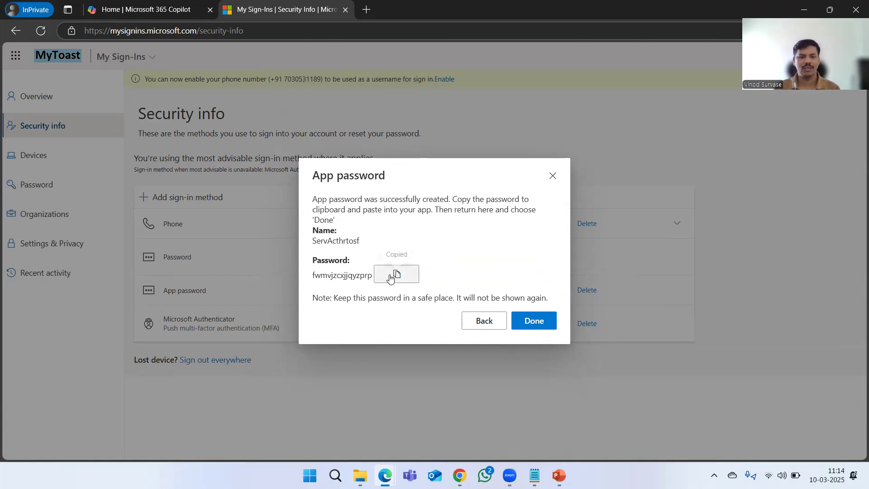
{"action": "left_click", "coordinate": [521, 330]}
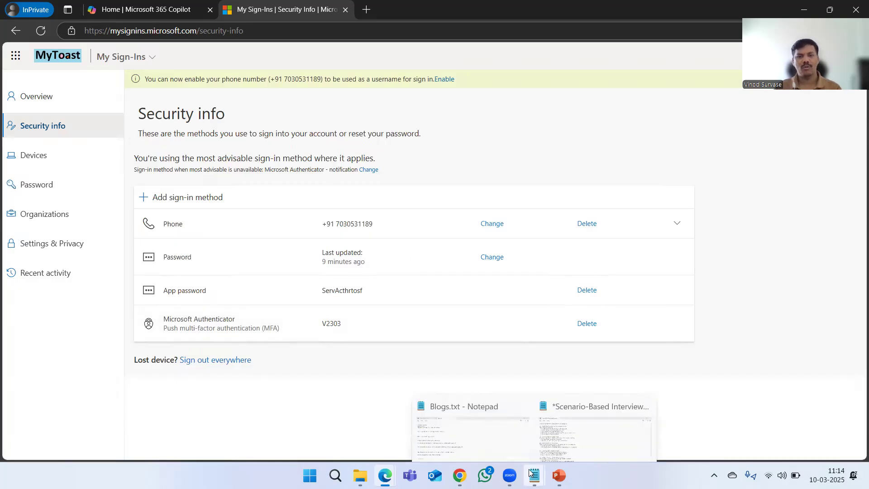
- Paste the copied app password into a new blank Notepad window, then minimise Notepad to Security info
{"action": "left_click", "coordinate": [535, 451]}
{"action": "left_click_drag", "start_coordinate": [536, 427], "coordinate": [531, 414]}
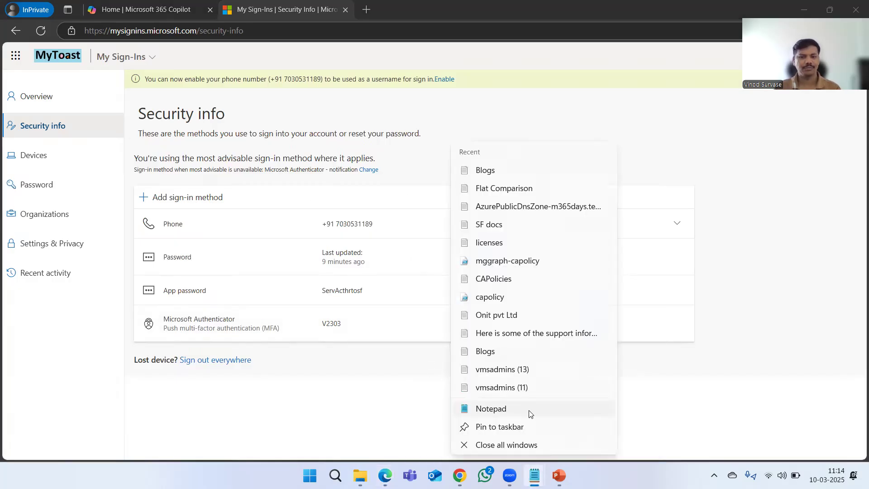
{"action": "left_click", "coordinate": [530, 412]}
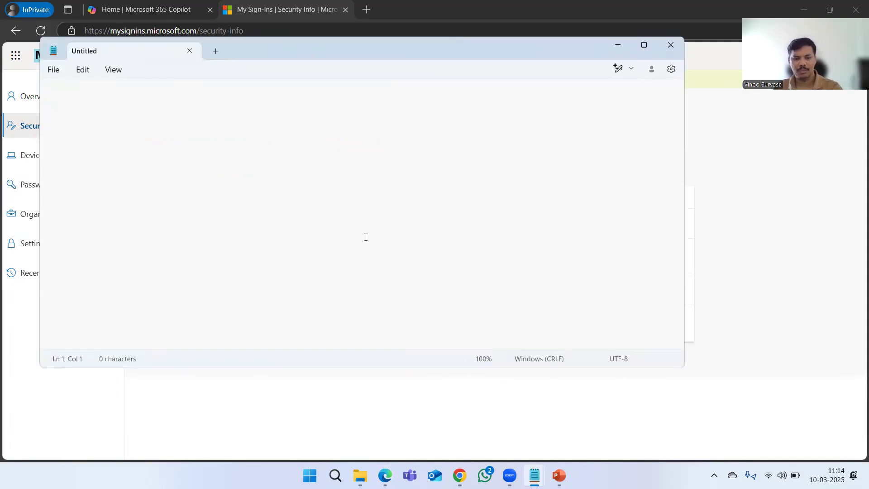
{"action": "key", "text": "ctrl+v"}
{"action": "key", "text": "Return"}
{"action": "key", "text": "Return"}
{"action": "left_click", "coordinate": [617, 45]}
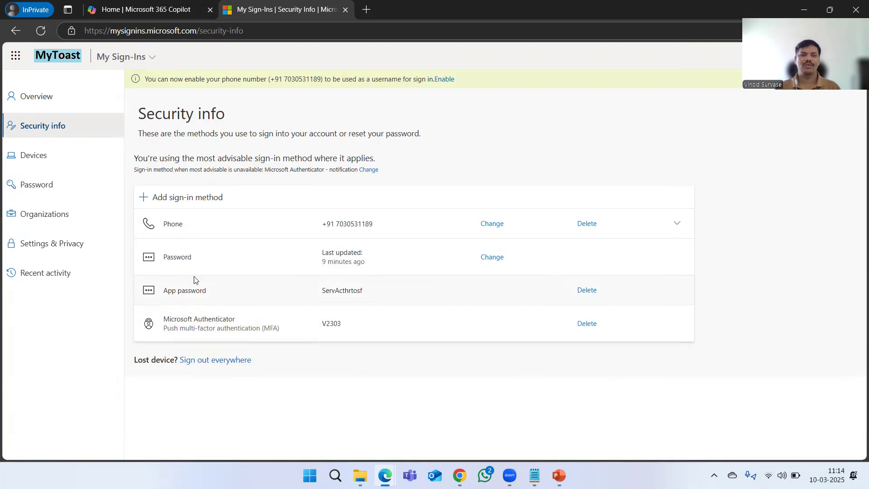
{"action": "left_click_drag", "start_coordinate": [163, 290], "coordinate": [207, 295]}
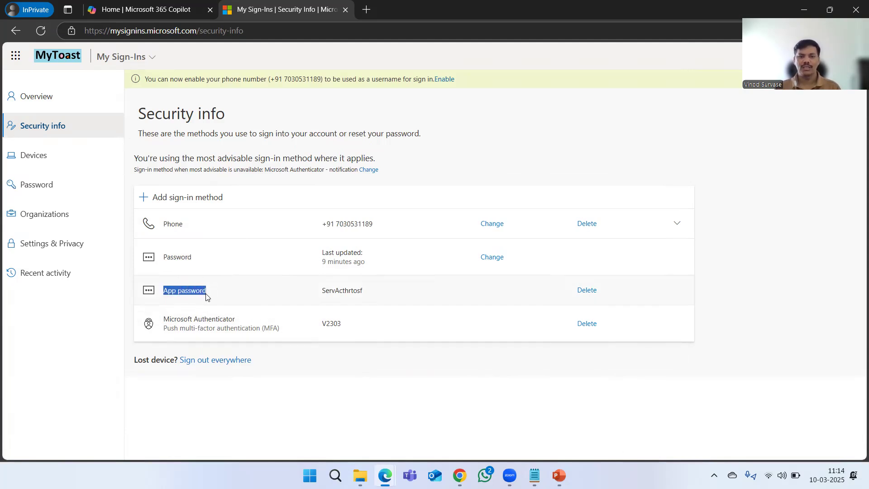
{"action": "left_click", "coordinate": [354, 391]}
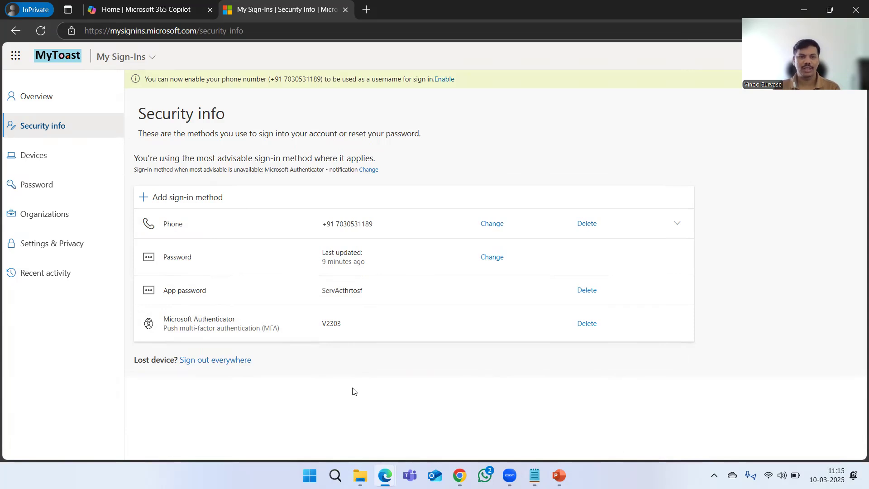
- On the Microsoft 365 Copilot home page, open the SA account card to confirm Service Account is signed in
{"action": "left_click", "coordinate": [189, 10]}
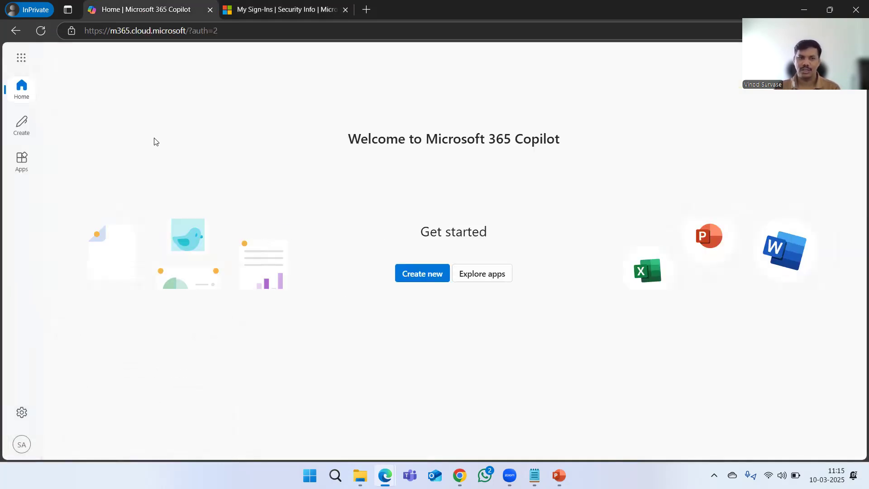
{"action": "left_click", "coordinate": [32, 67]}
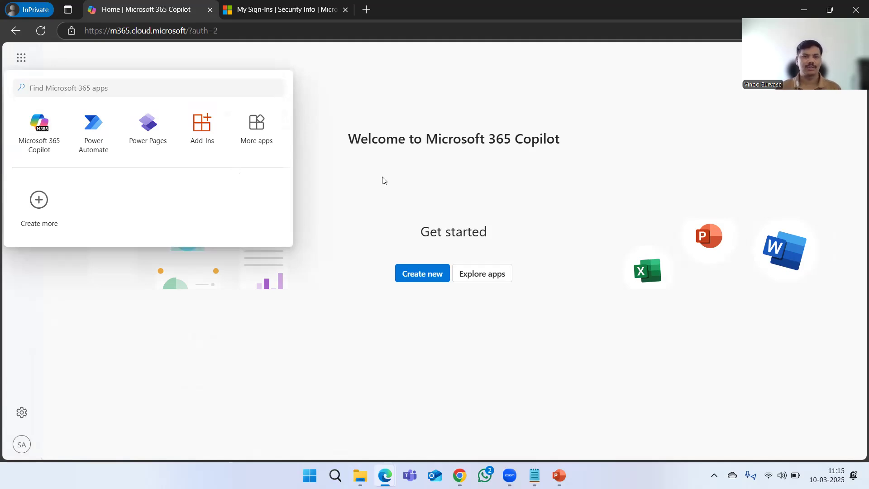
{"action": "left_click", "coordinate": [30, 344]}
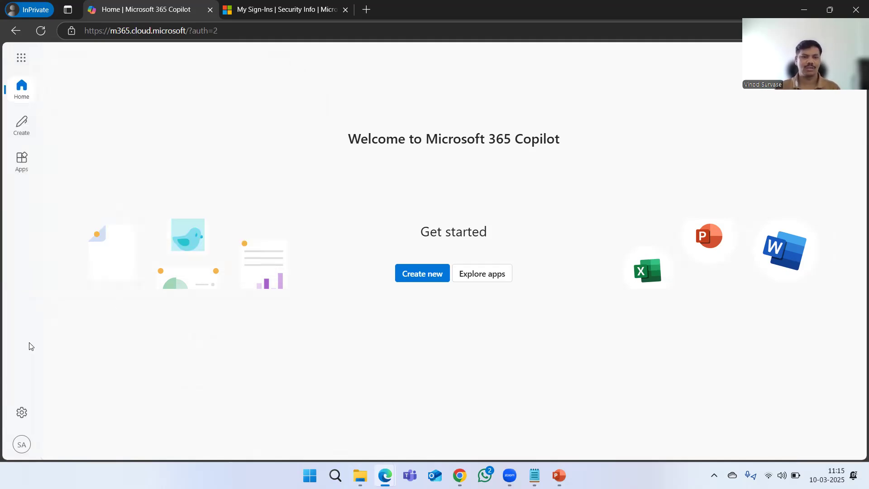
{"action": "left_click", "coordinate": [24, 445]}
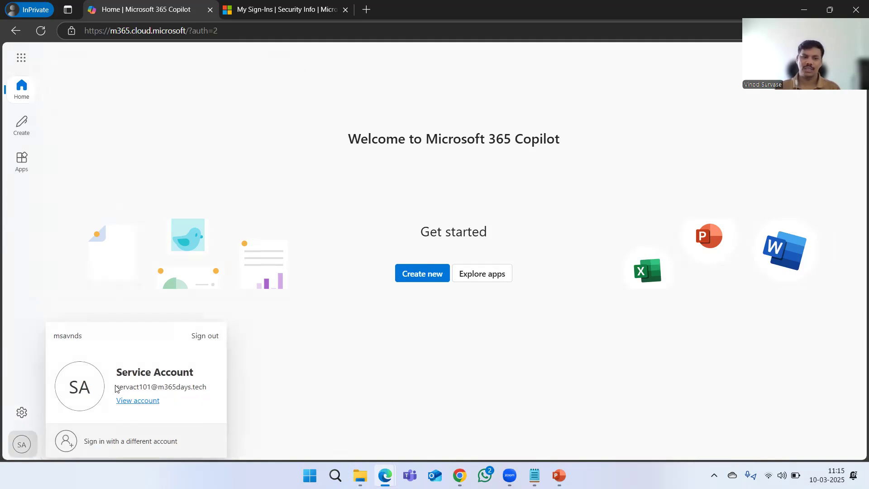
{"action": "left_click_drag", "start_coordinate": [116, 387], "coordinate": [201, 386]}
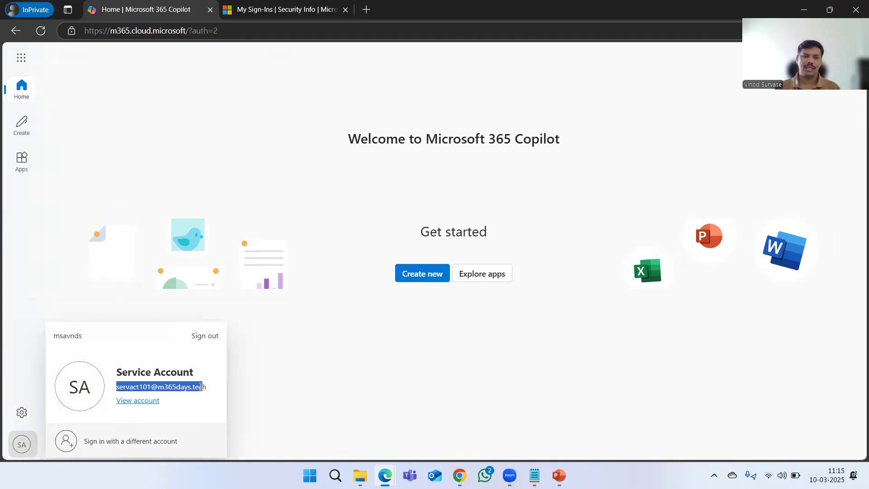
{"action": "left_click", "coordinate": [279, 356]}
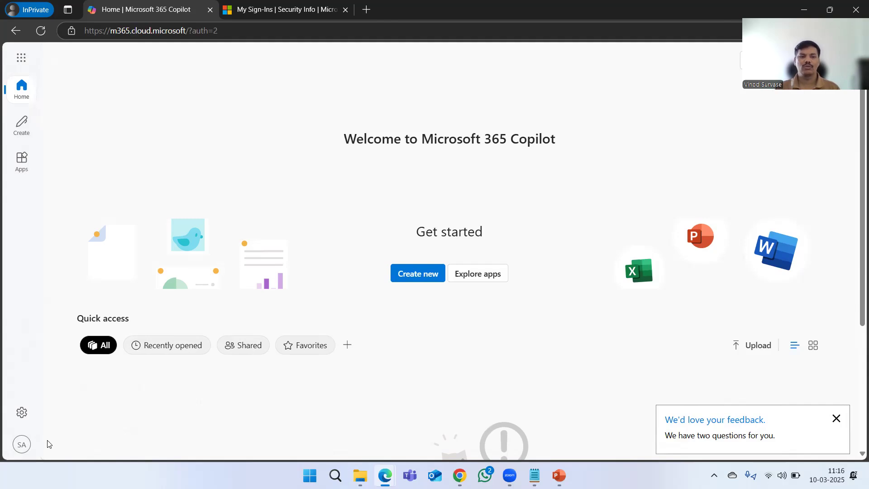
{"action": "left_click", "coordinate": [22, 445]}
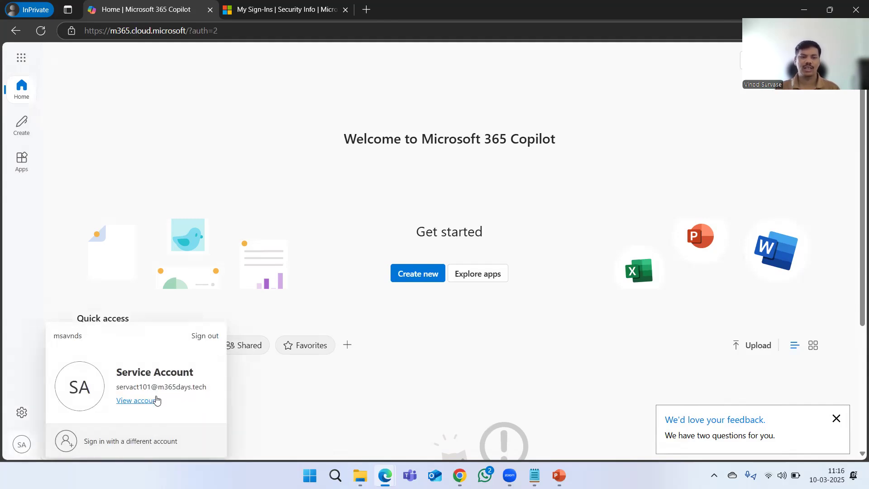
{"action": "left_click", "coordinate": [331, 203]}
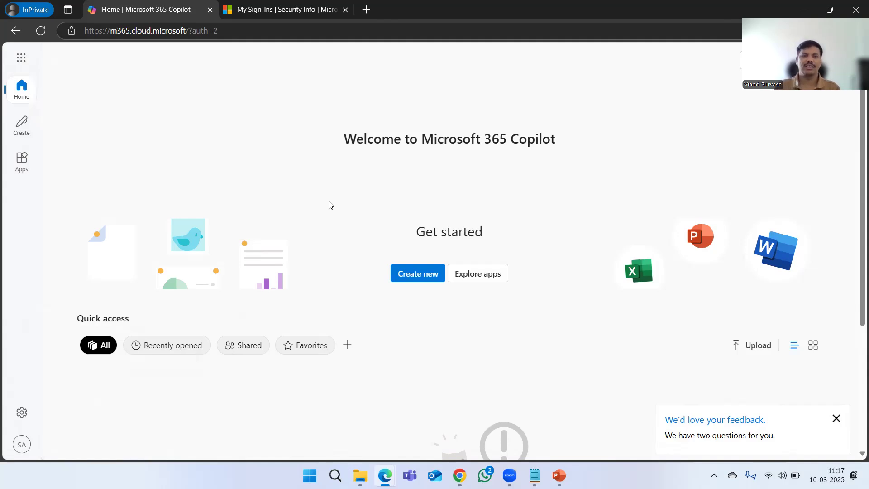
{"action": "left_click", "coordinate": [253, 6]}
{"action": "left_click", "coordinate": [218, 35]}
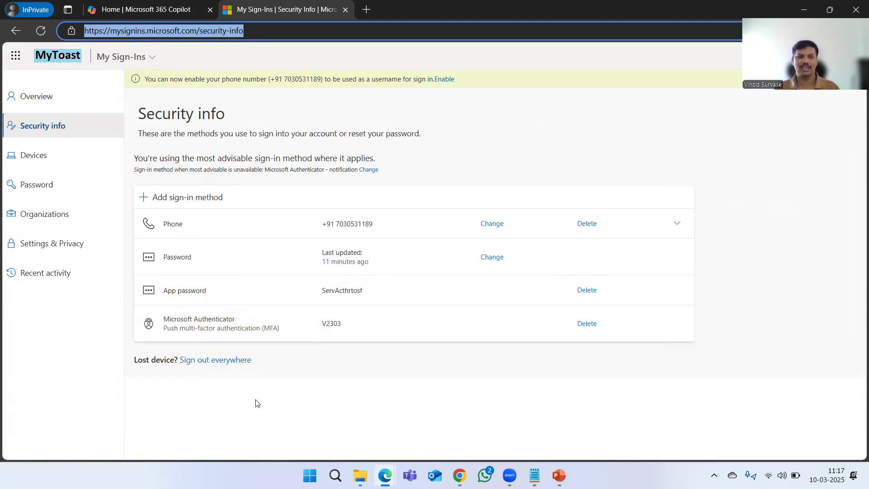
{"action": "left_click", "coordinate": [185, 6]}
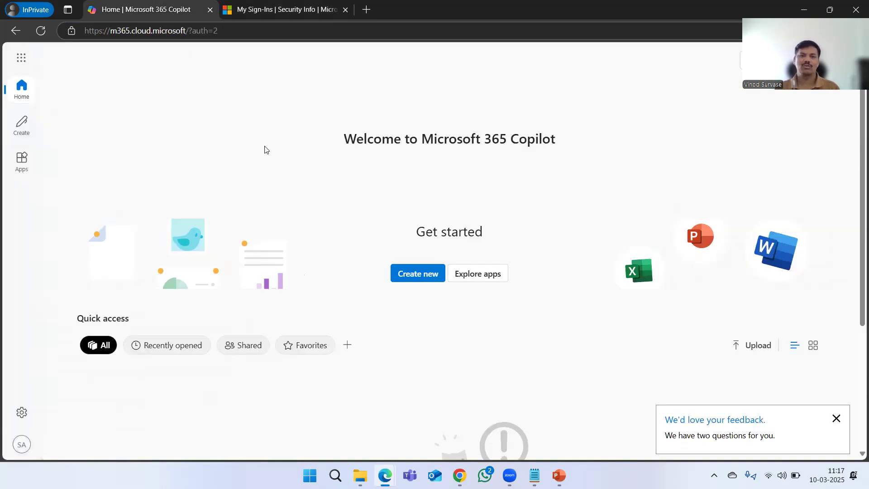